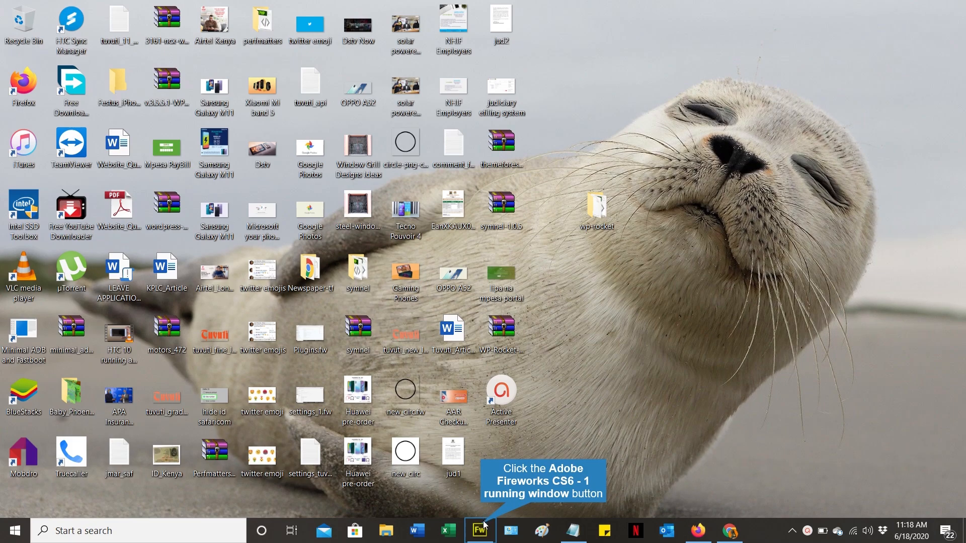
Open Adobe Fireworks CS6 and create a new document 1000 pixels wide and 500 pixels high.
left_click(481, 528)
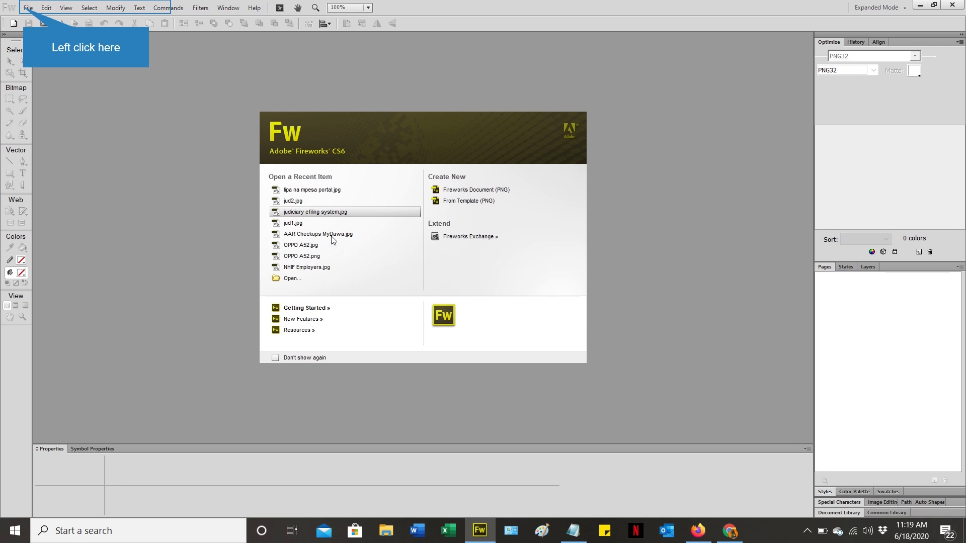
left_click(28, 8)
left_click(32, 19)
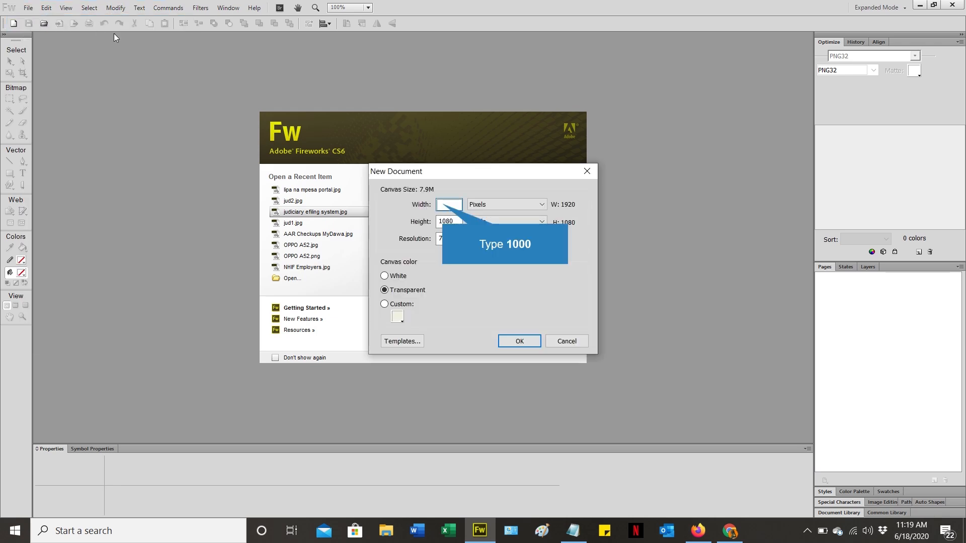
type("1000")
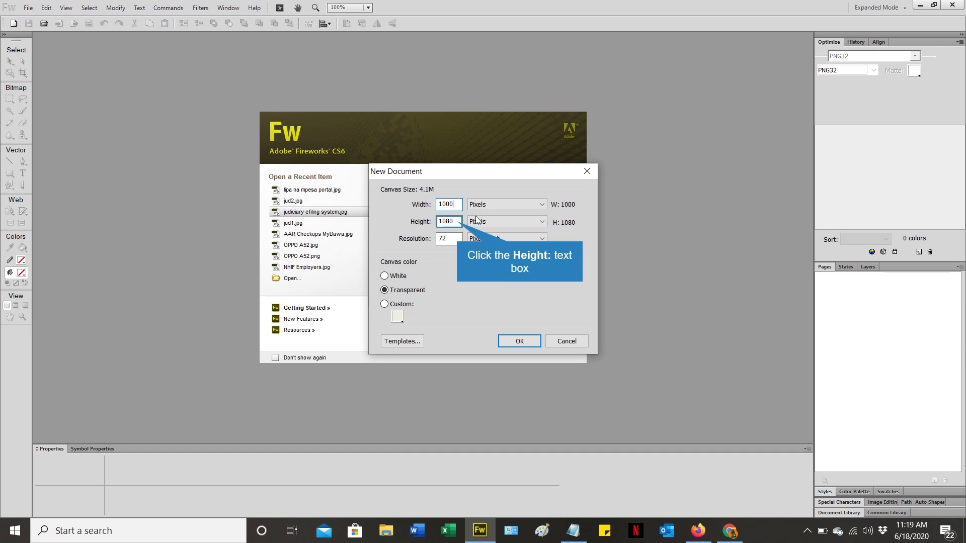
left_click(457, 222)
type("5000")
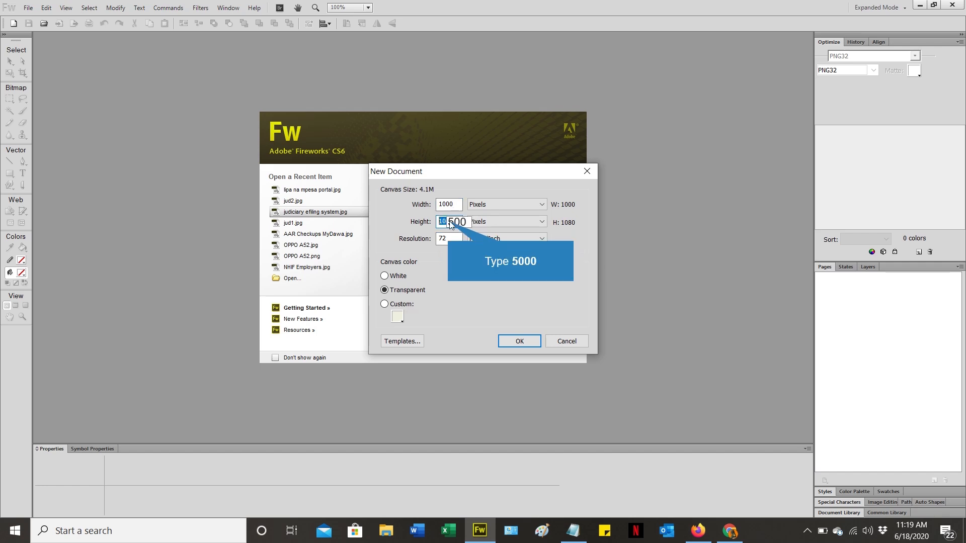
key("BackSpace")
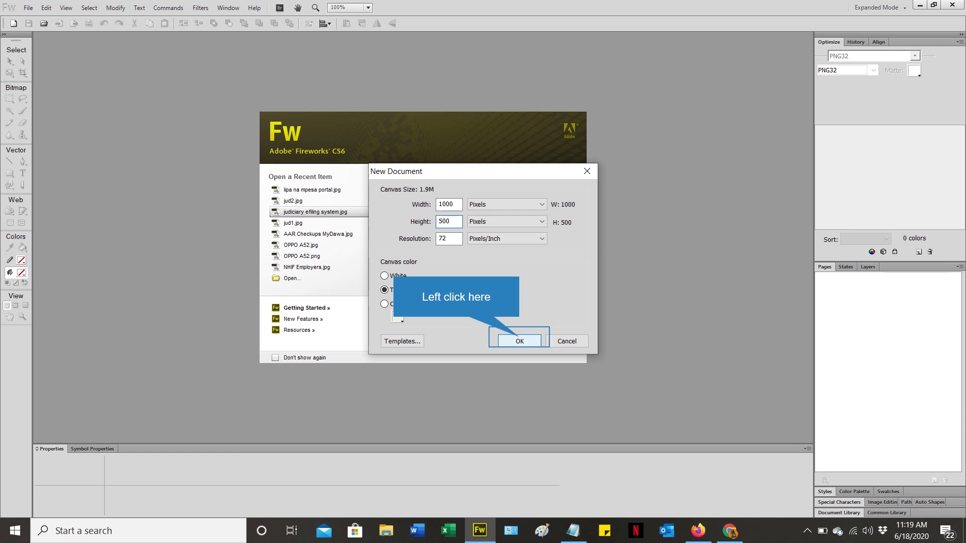
left_click(520, 341)
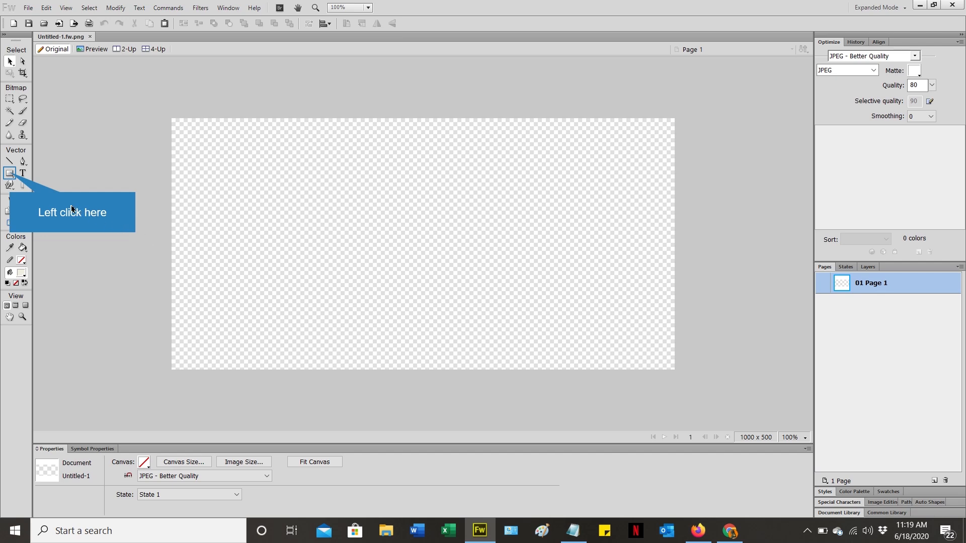
Draw a rectangle about 469 by 213 pixels on the left half of the canvas.
left_click(11, 174)
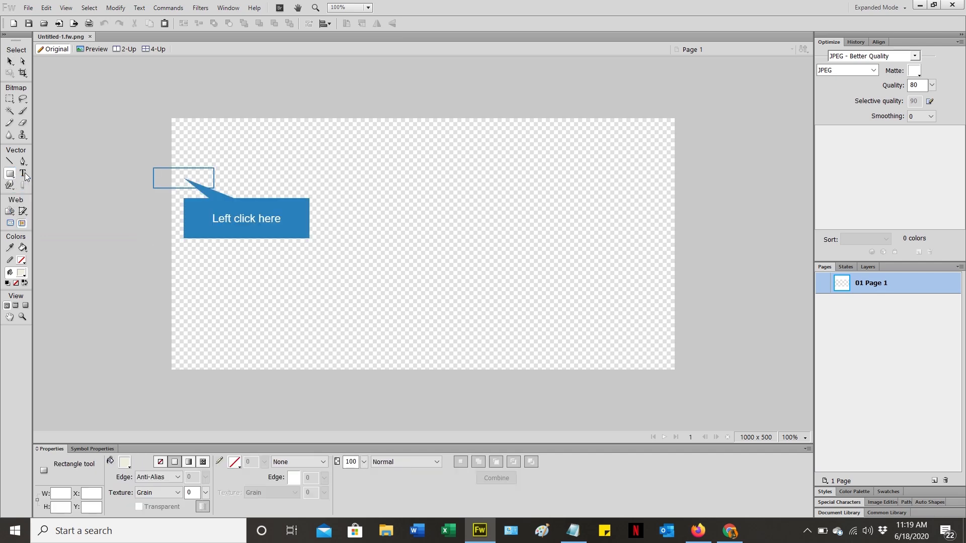
left_click_drag(183, 178, 419, 285)
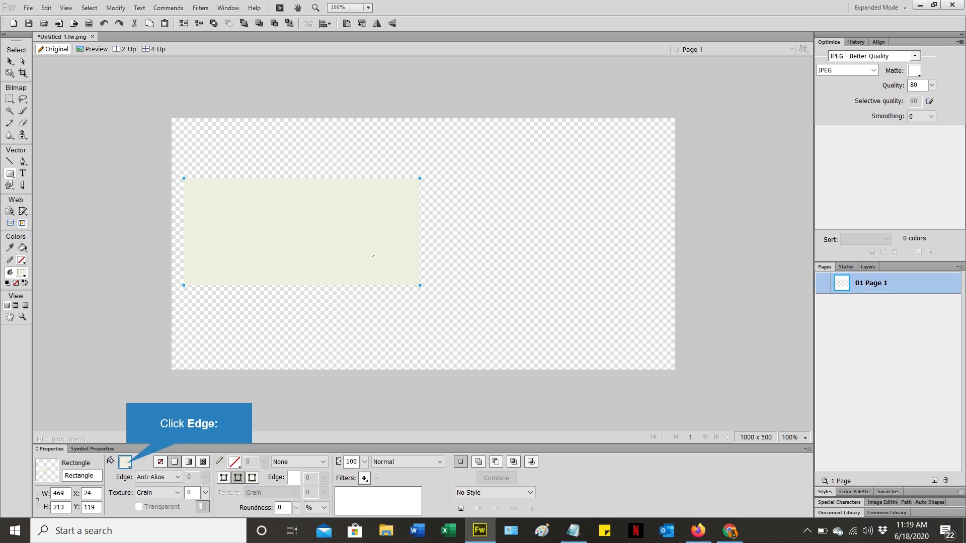
Try a dark brown solid fill on the rectangle, followed by the Dark Flower, Mossy Rock and Wood pattern fills.
left_click(125, 461)
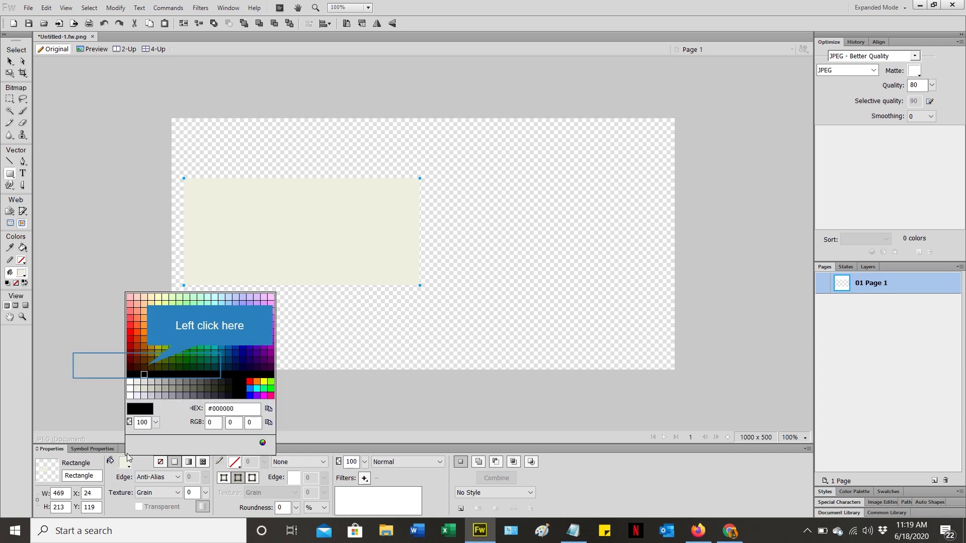
left_click(148, 361)
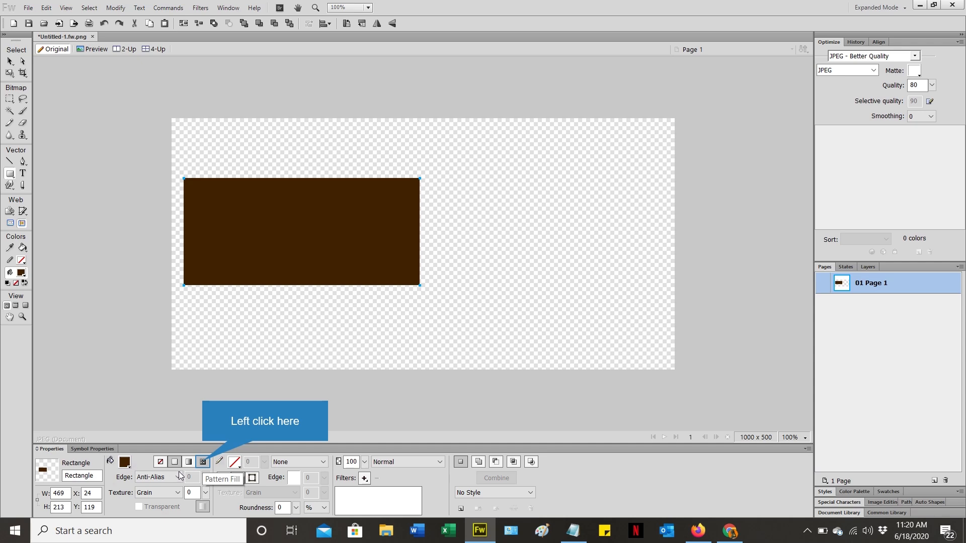
left_click(204, 463)
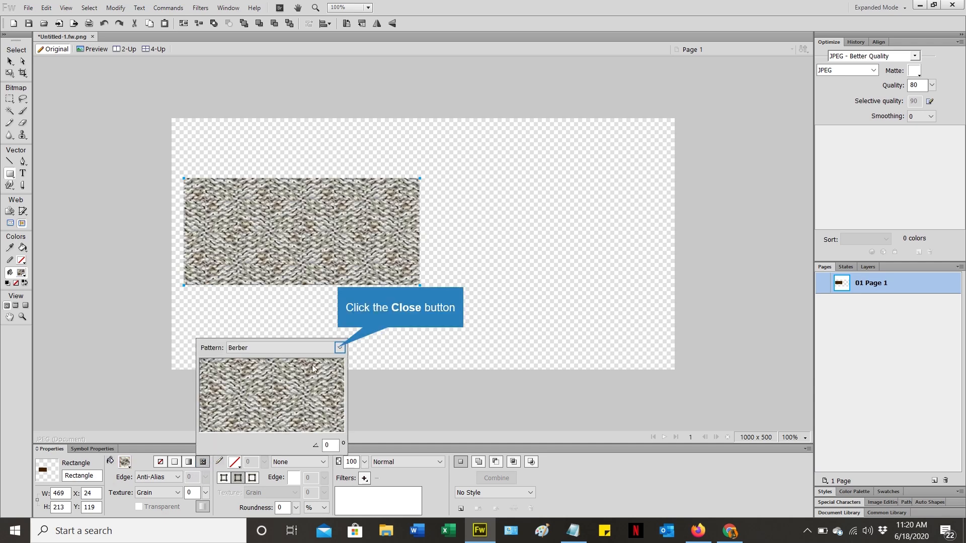
left_click(339, 347)
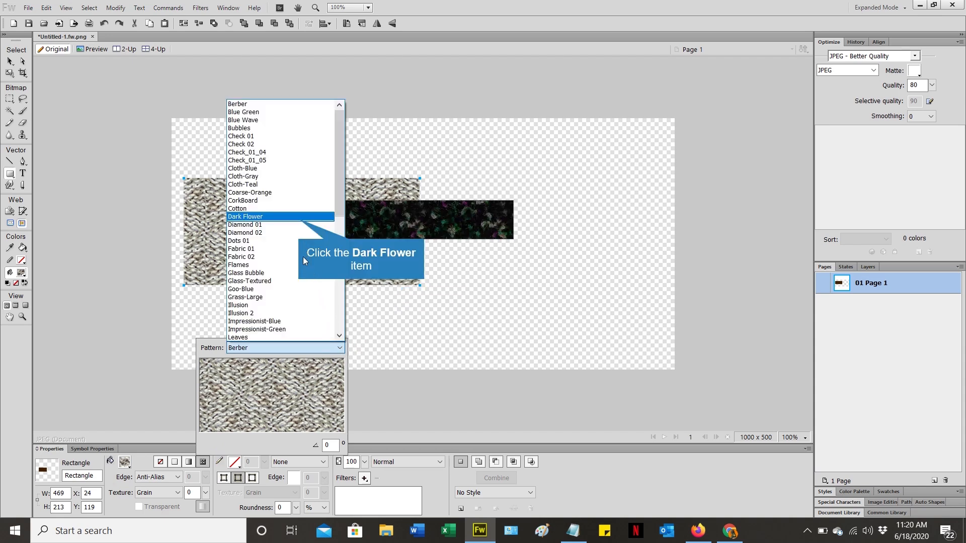
left_click(298, 219)
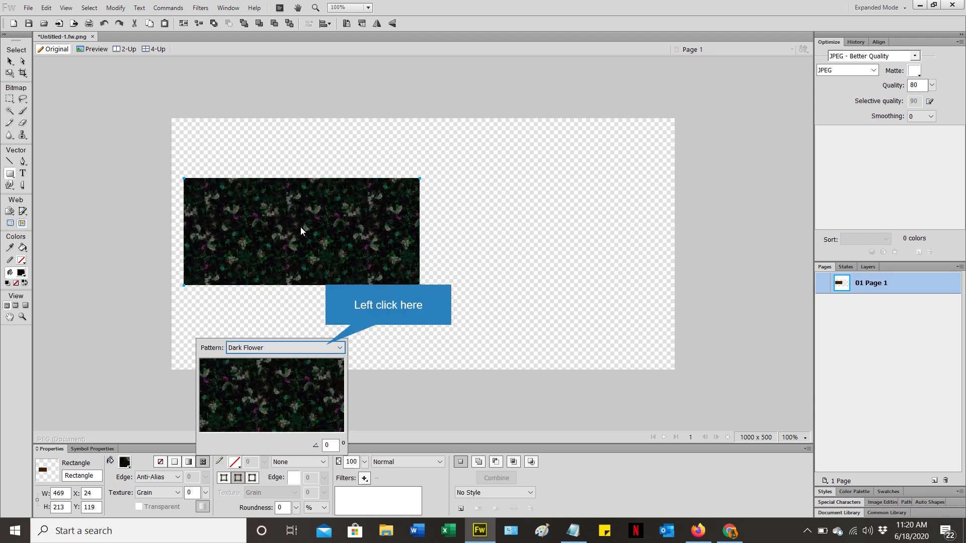
left_click(324, 346)
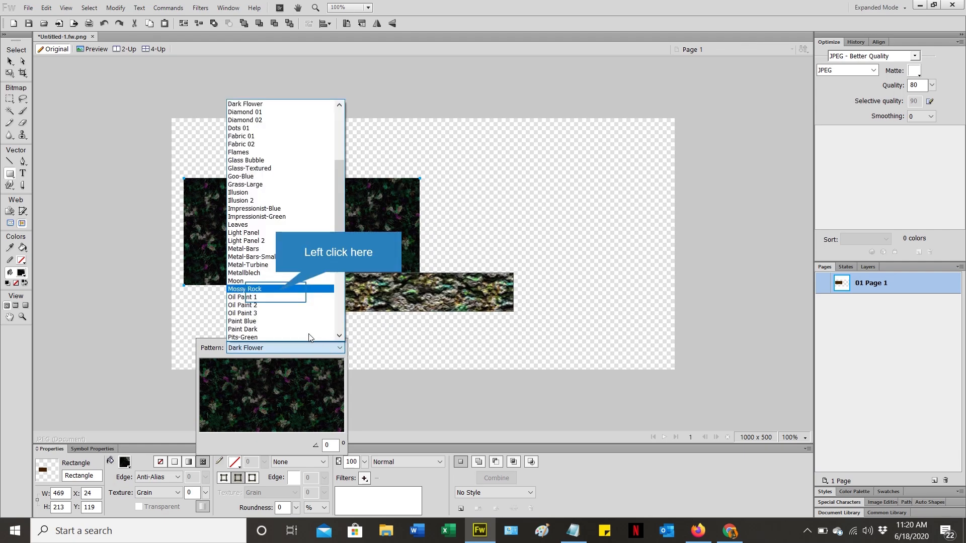
left_click(276, 291)
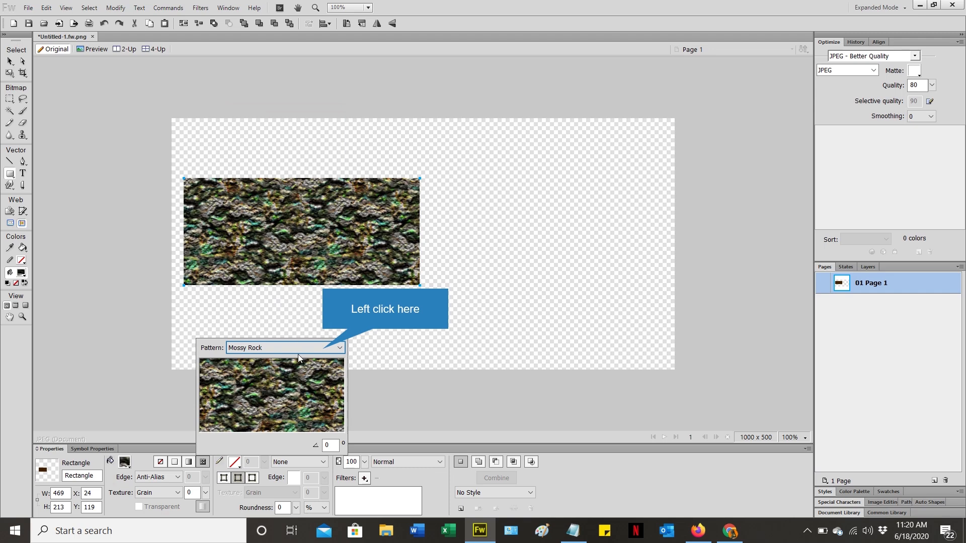
left_click(322, 349)
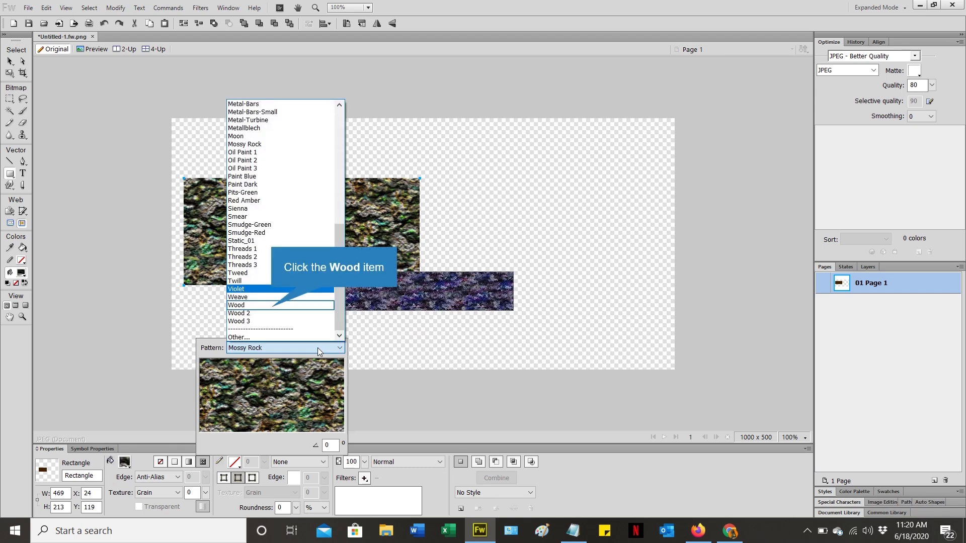
left_click(272, 306)
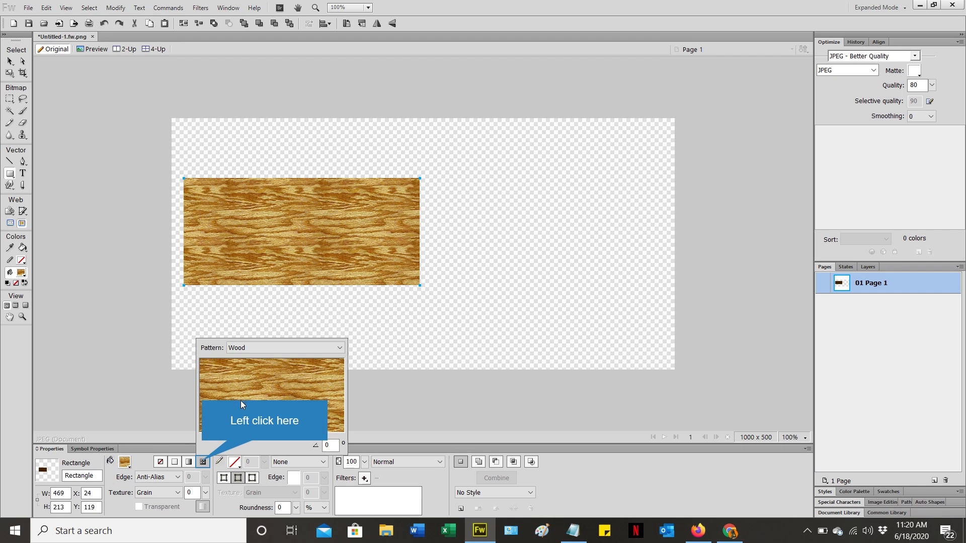
Reapply the Berber pattern fill, and undo all fill changes back to the rectangle's original solid fill.
left_click(203, 461)
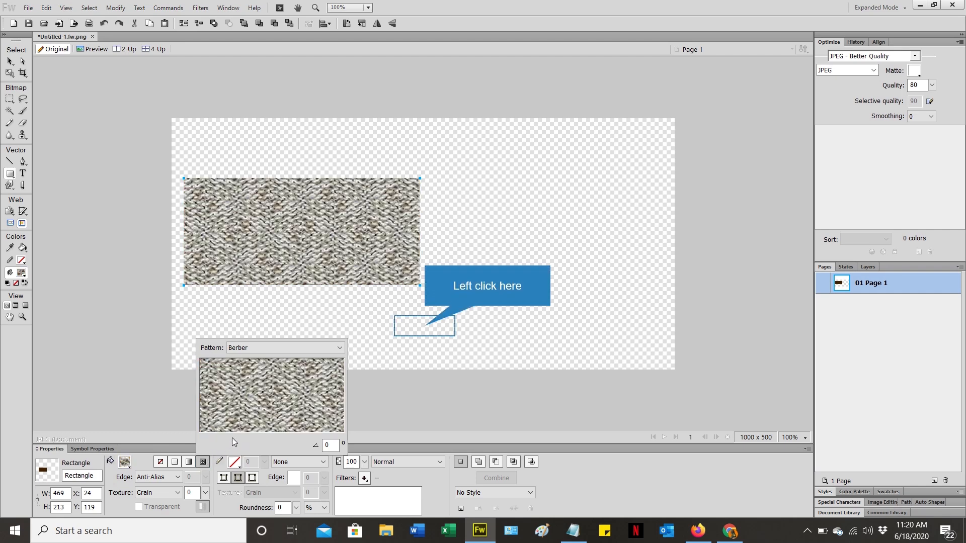
left_click(425, 326)
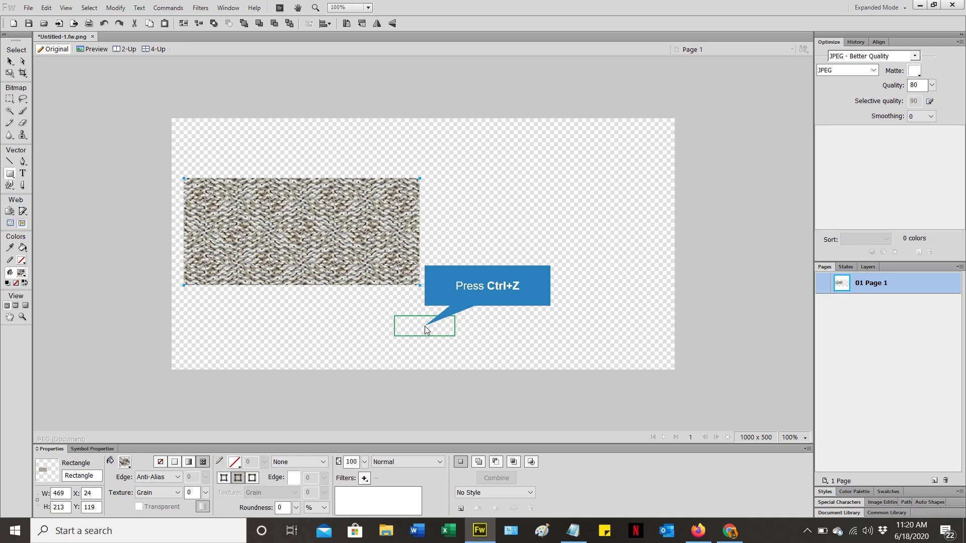
key("ctrl+z")
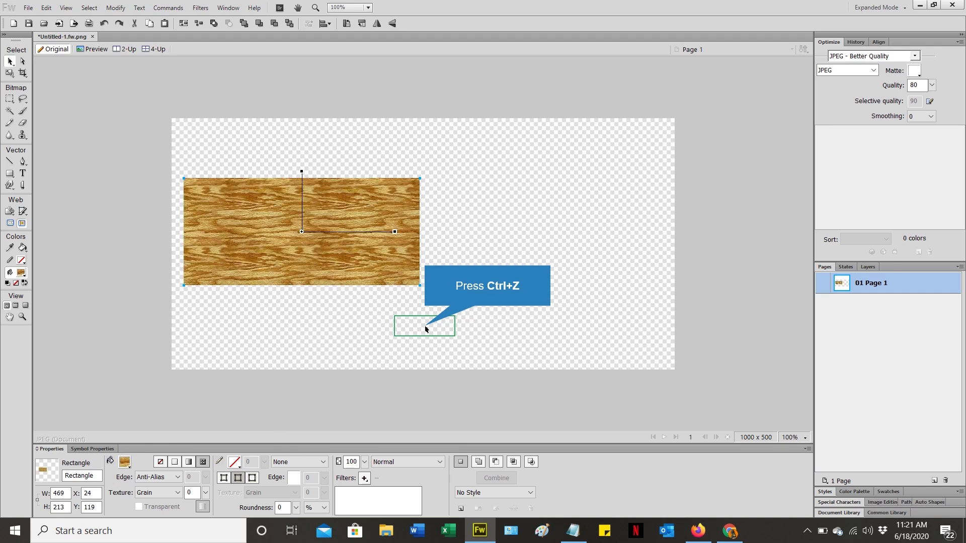
key("ctrl+z")
key("ctrl+z")
key("ctrl+z")
key("ctrl+z")
key("ctrl+z")
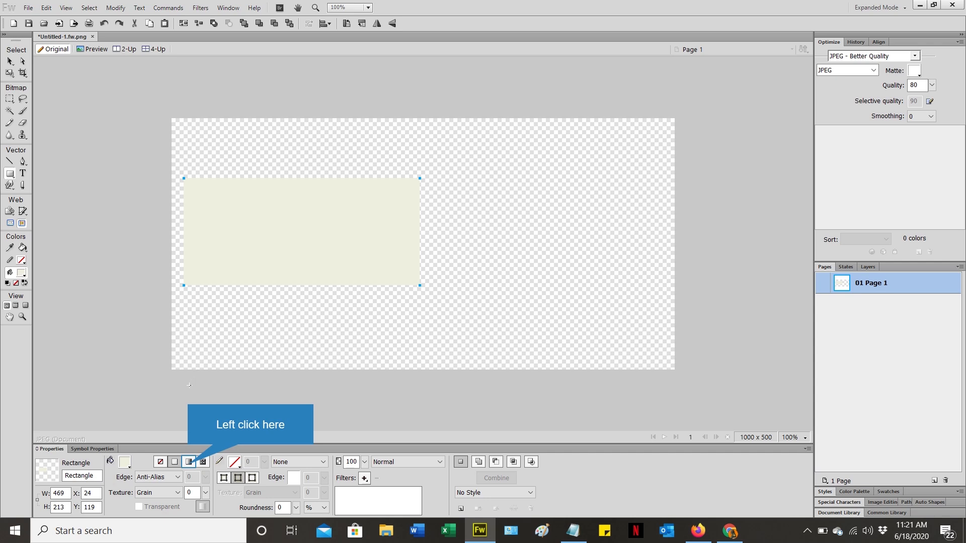
Apply a Linear gradient fill to the rectangle.
left_click(188, 462)
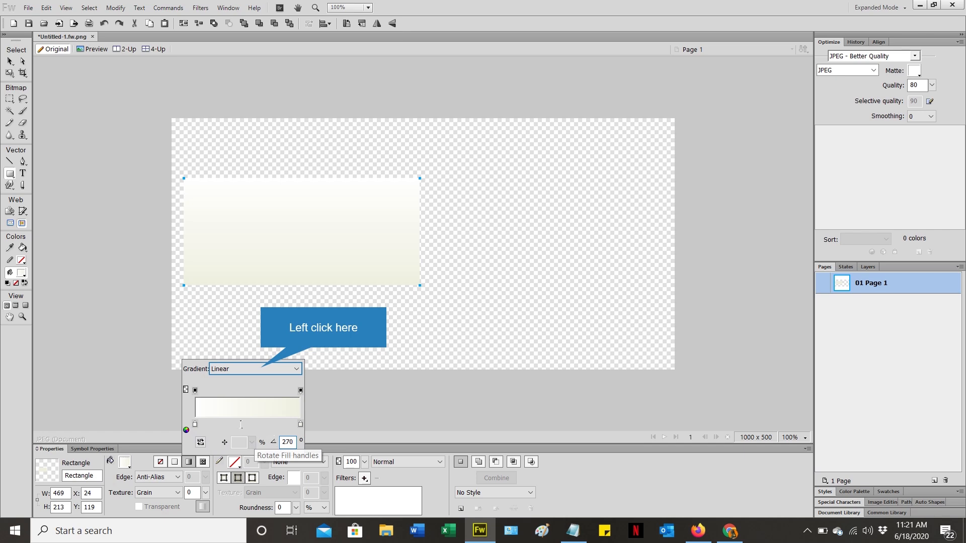
left_click(261, 371)
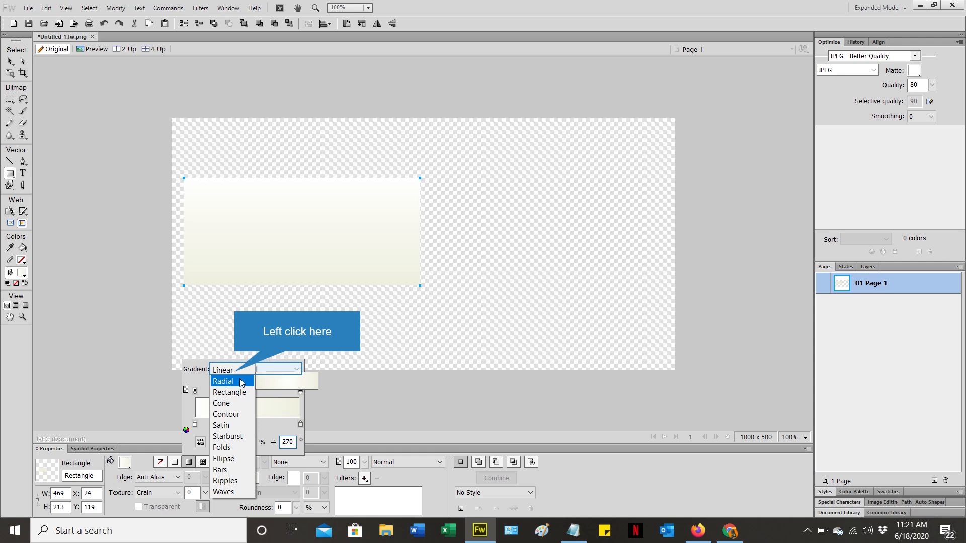
left_click(242, 381)
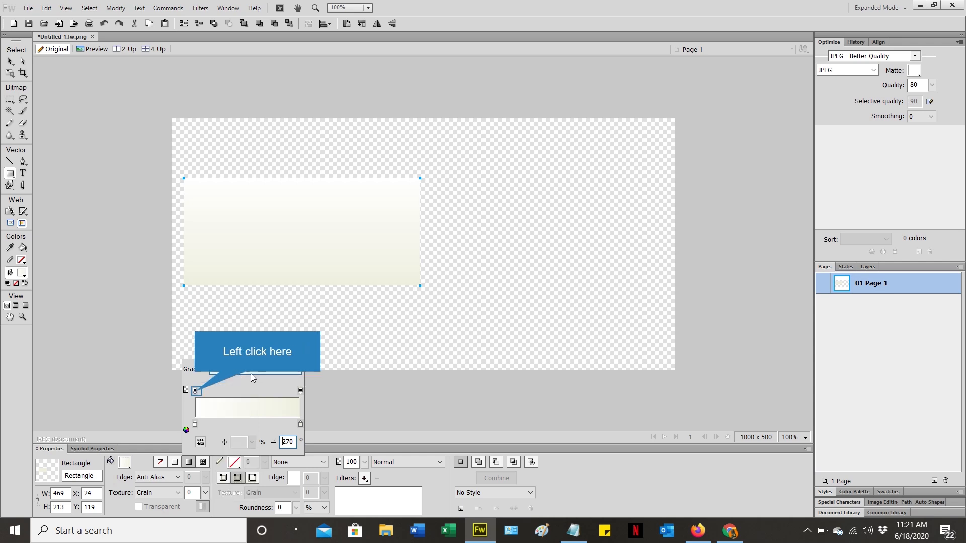
left_click(196, 391)
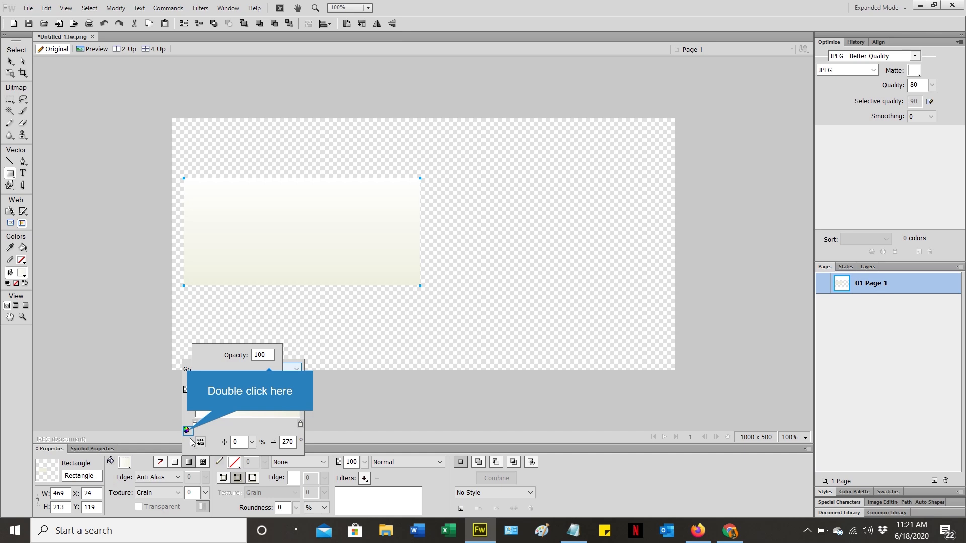
double_click(187, 430)
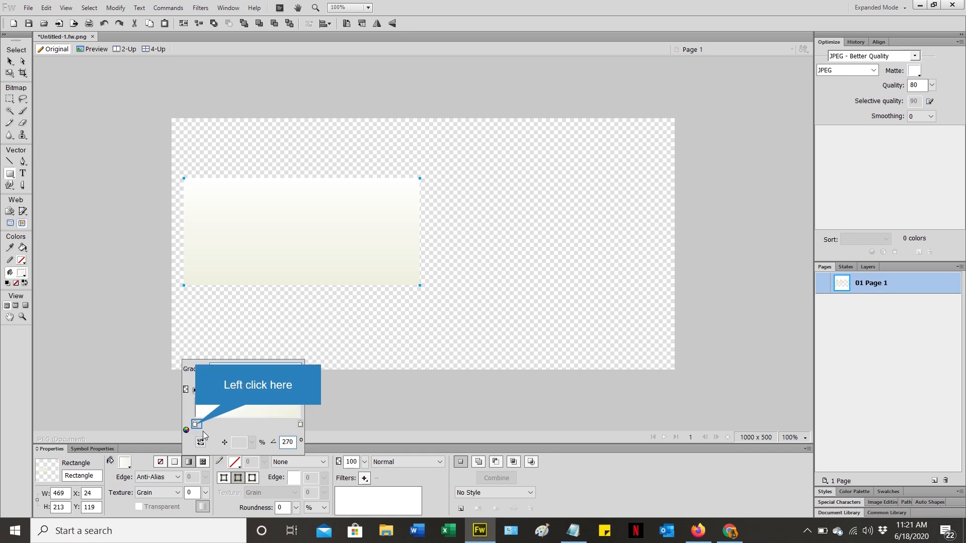
Set the gradient's start colour to red and its end colour to white, after trying pink #FF007F for the end.
left_click(196, 425)
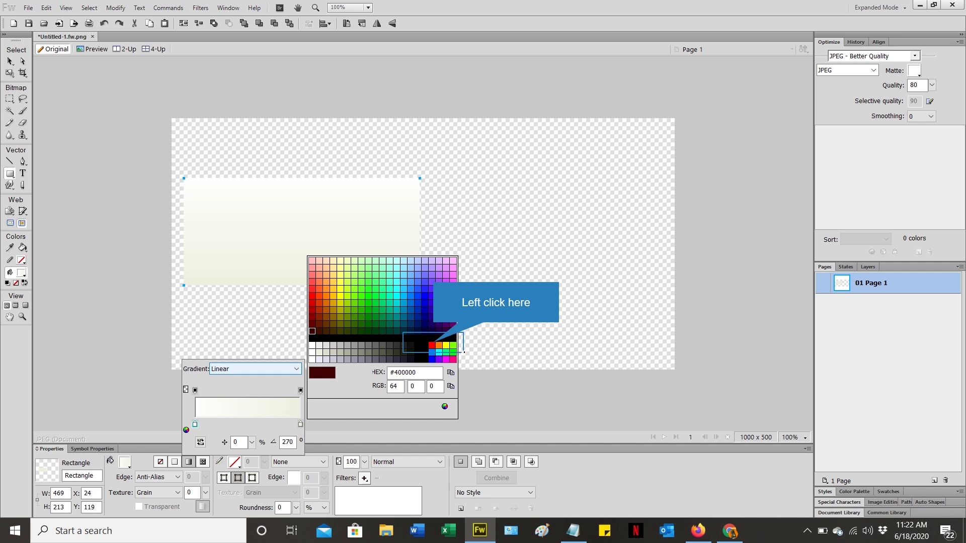
left_click(432, 344)
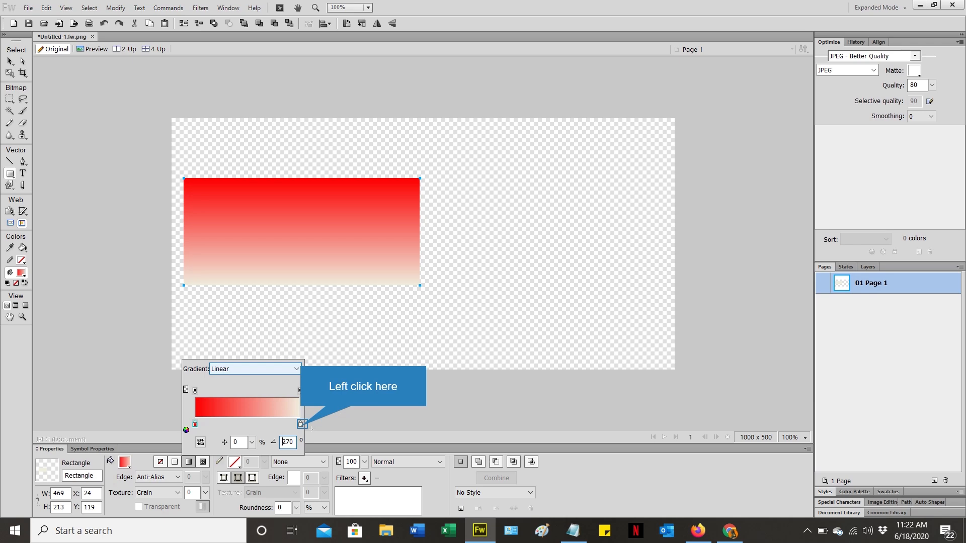
left_click(301, 424)
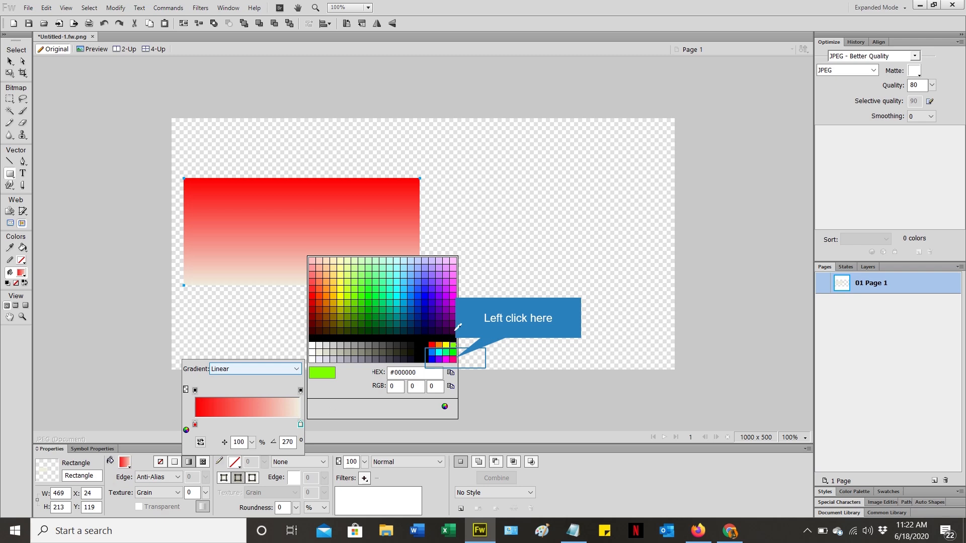
left_click(454, 358)
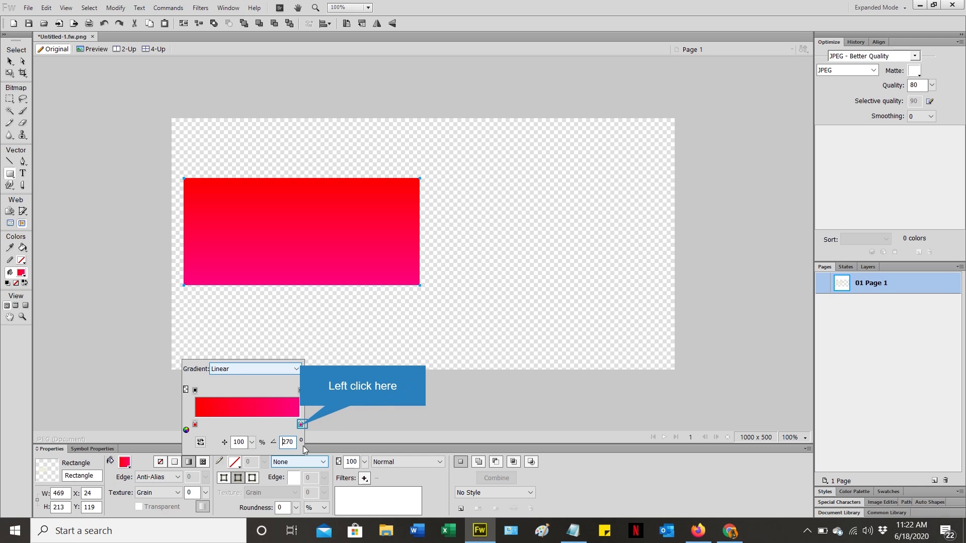
left_click(301, 425)
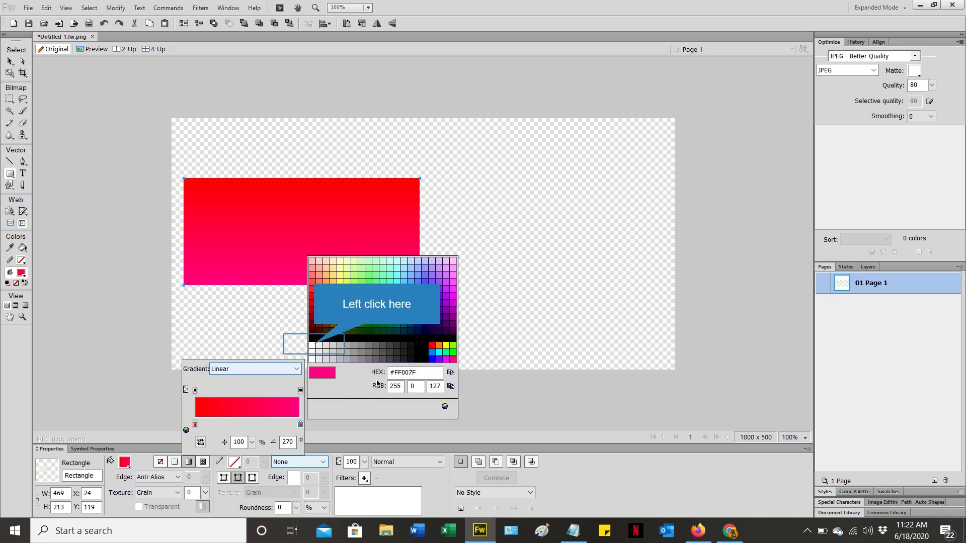
left_click(313, 345)
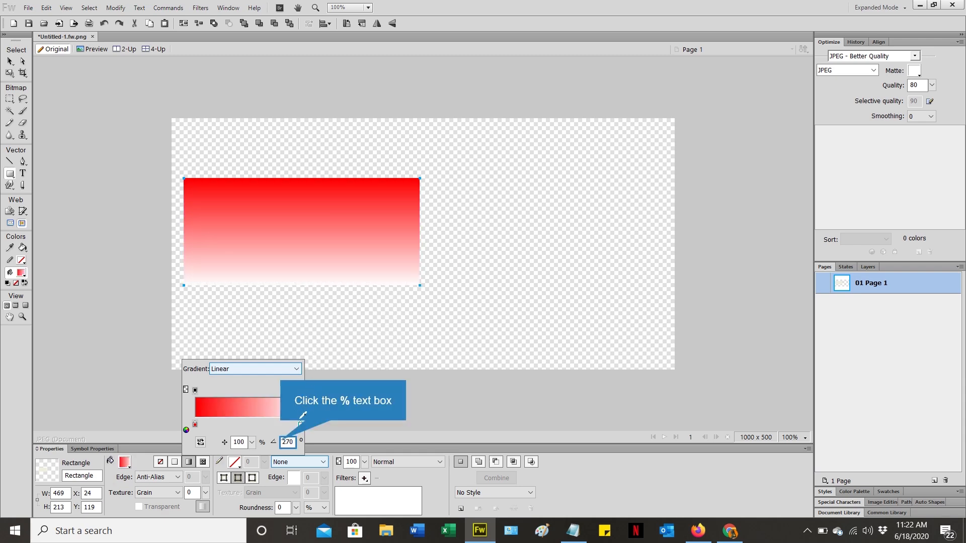
Try a 90-degree angle for the rectangle's Linear gradient.
left_click(283, 442)
left_click_drag(283, 442, 295, 441)
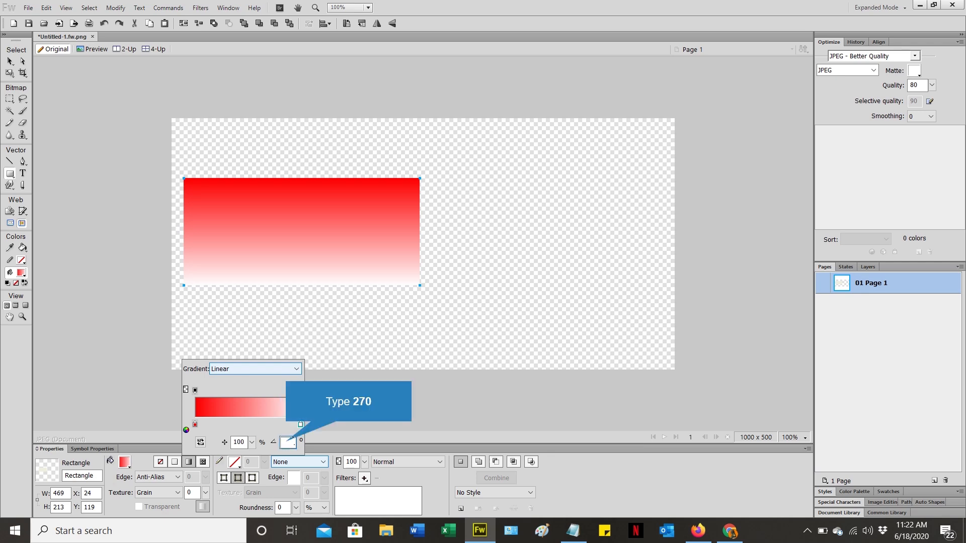
type("270")
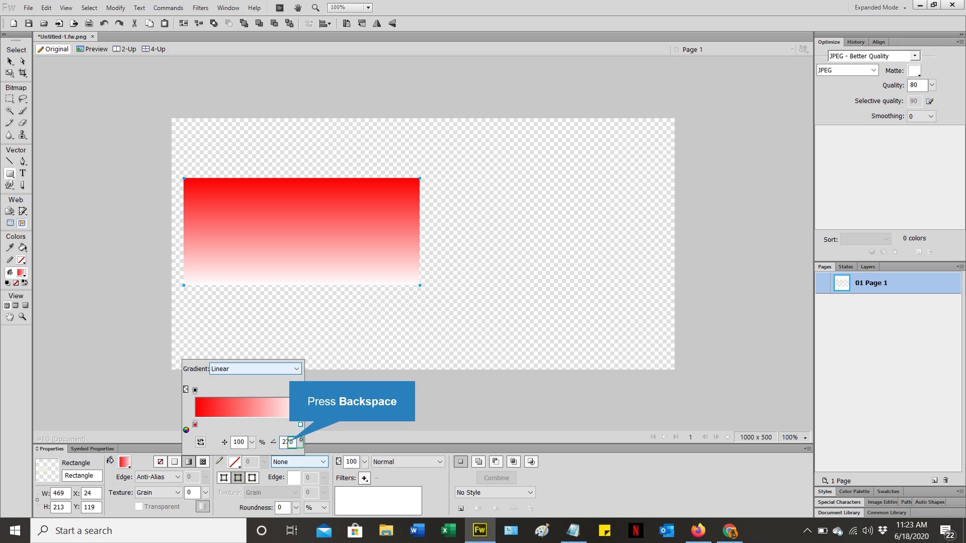
key("BackSpace")
key("BackSpace")
key("BackSpace")
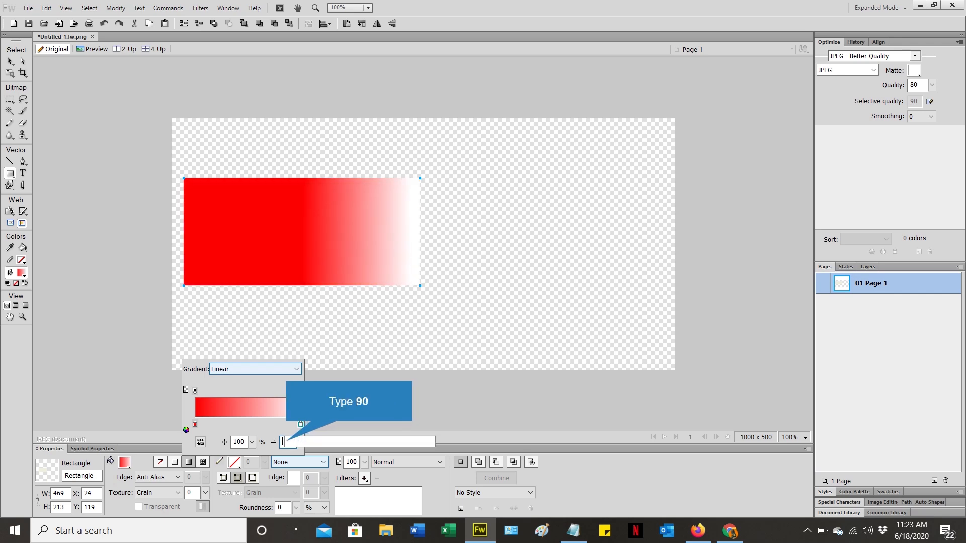
type("90")
key("Return")
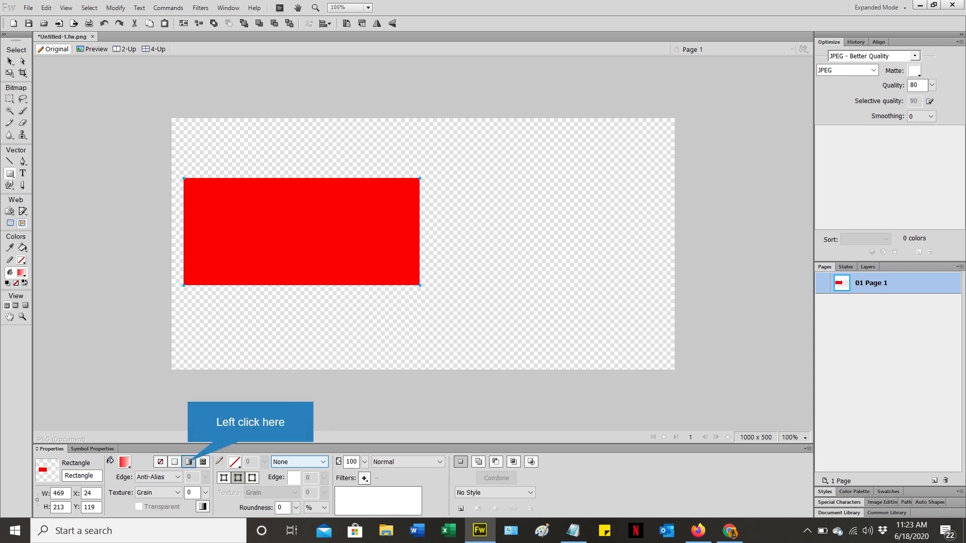
Set the rectangle gradient's angle to 270 degrees and its end colour to blue.
left_click(188, 463)
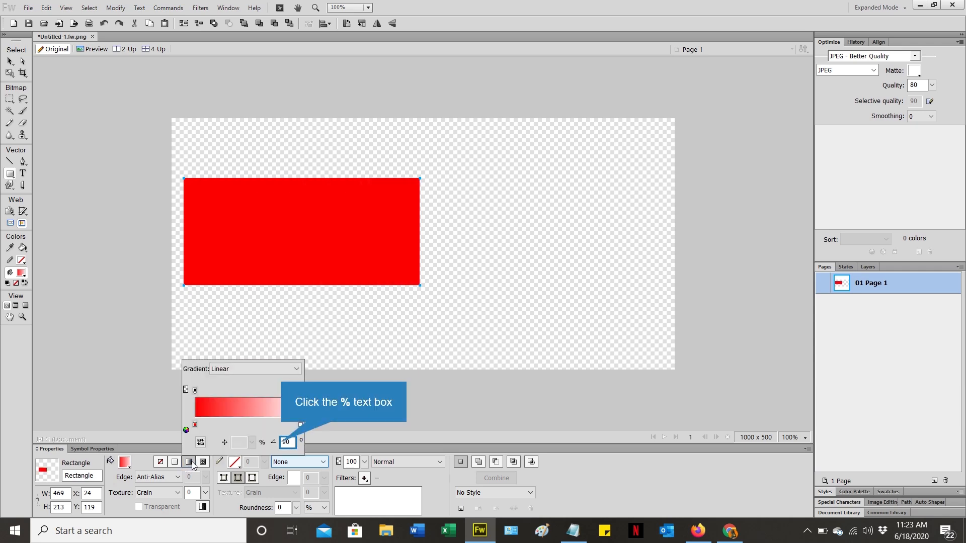
left_click(283, 443)
type("27")
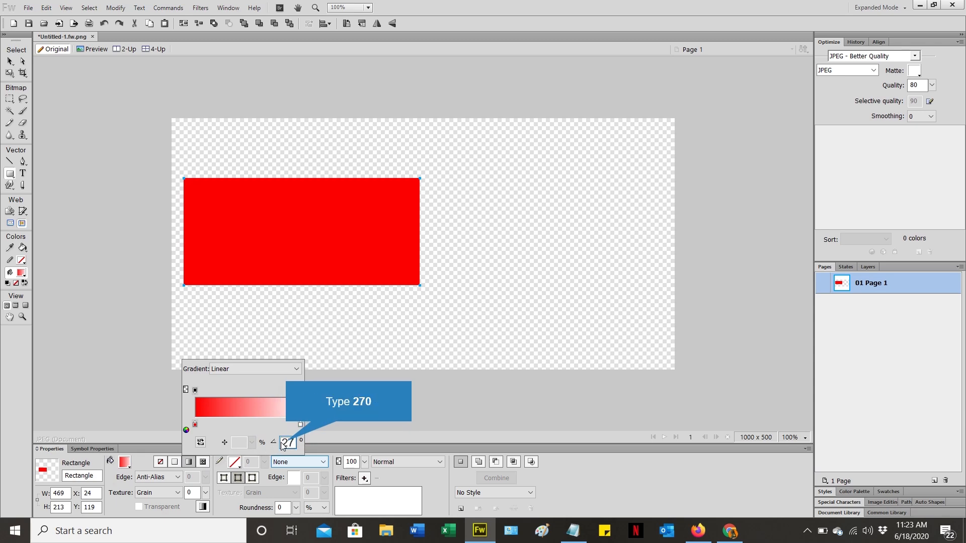
type("0")
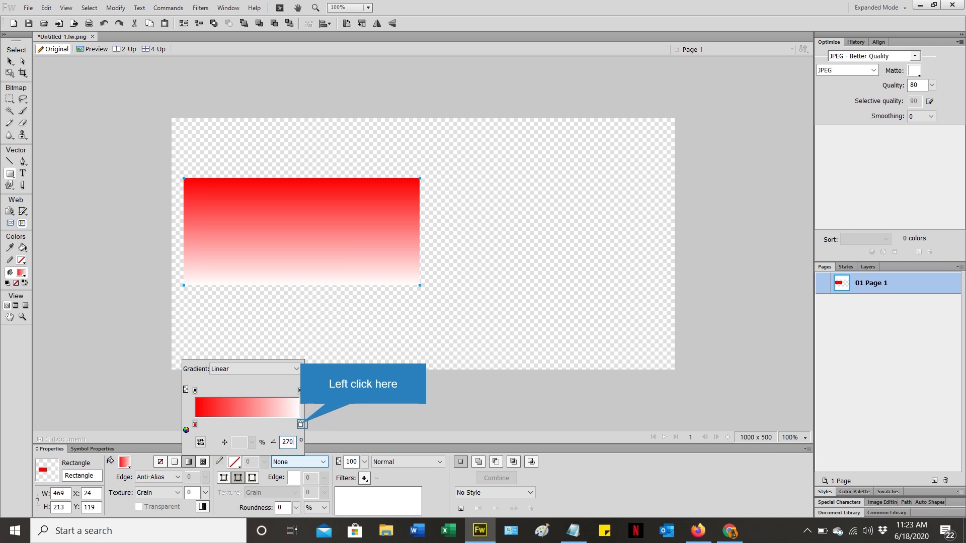
left_click(301, 424)
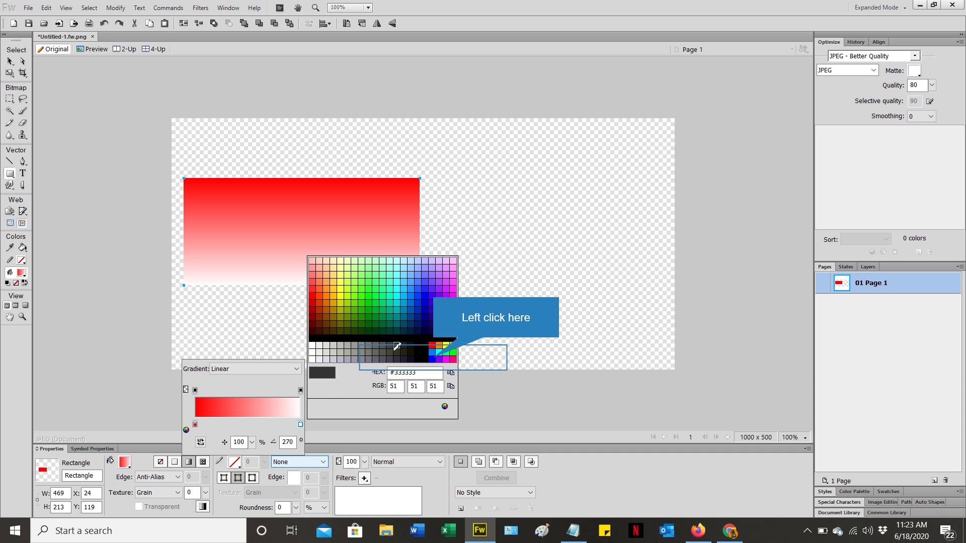
left_click(432, 357)
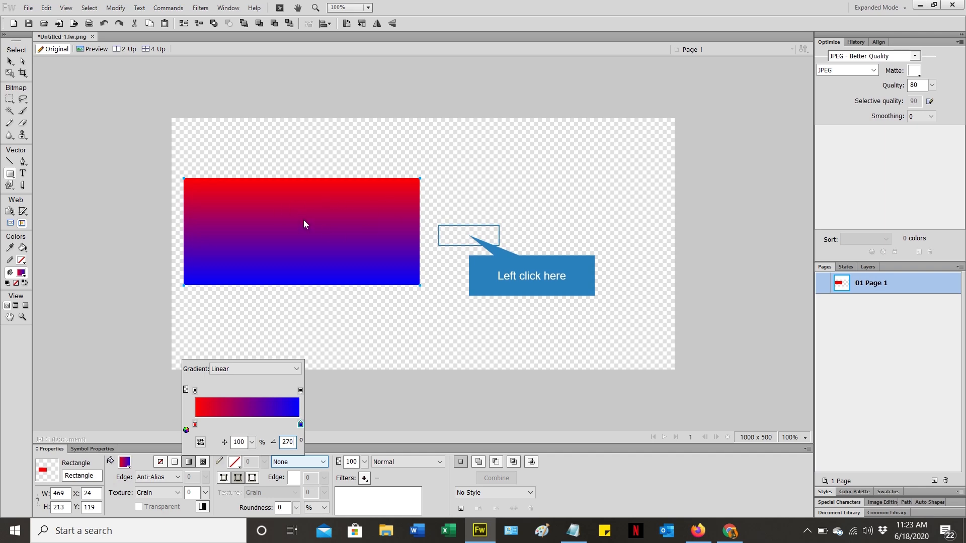
left_click(461, 233)
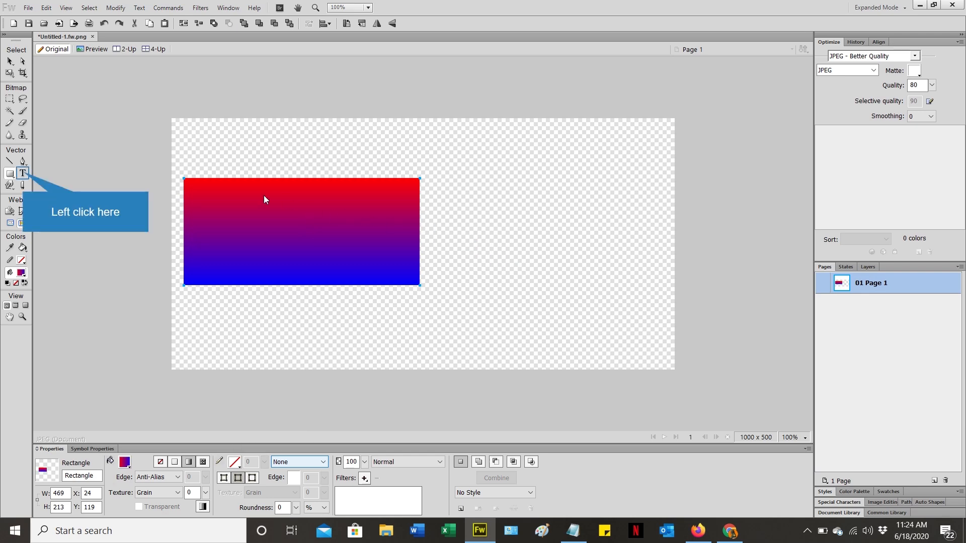
Add a text box about 363 px wide to the right of the rectangle and enter GRADIENT at size 150.
left_click(25, 173)
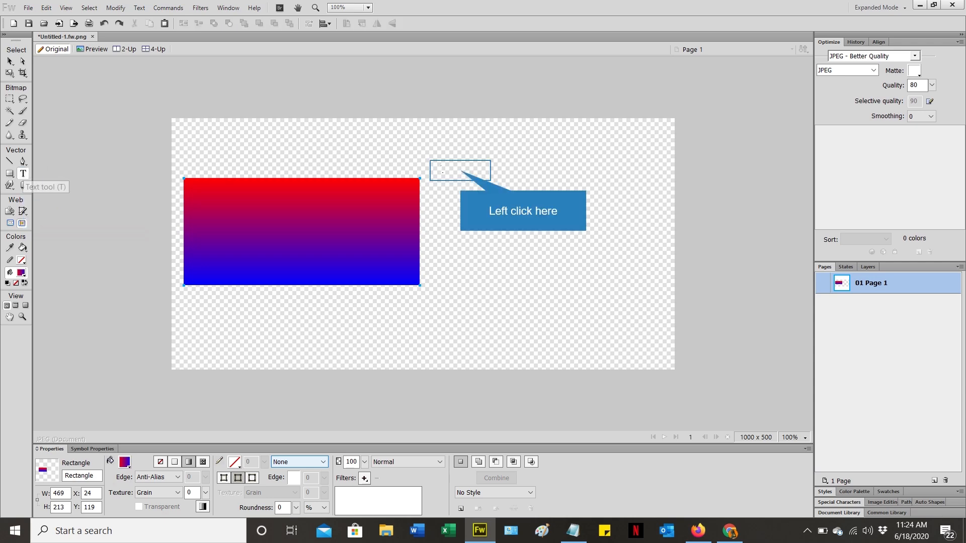
left_click_drag(461, 170, 636, 260)
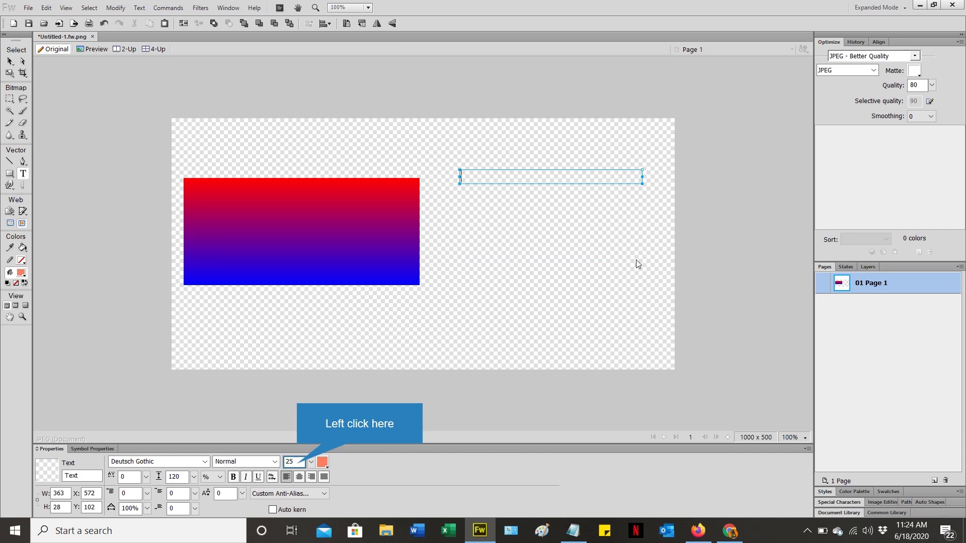
left_click(294, 462)
type("150")
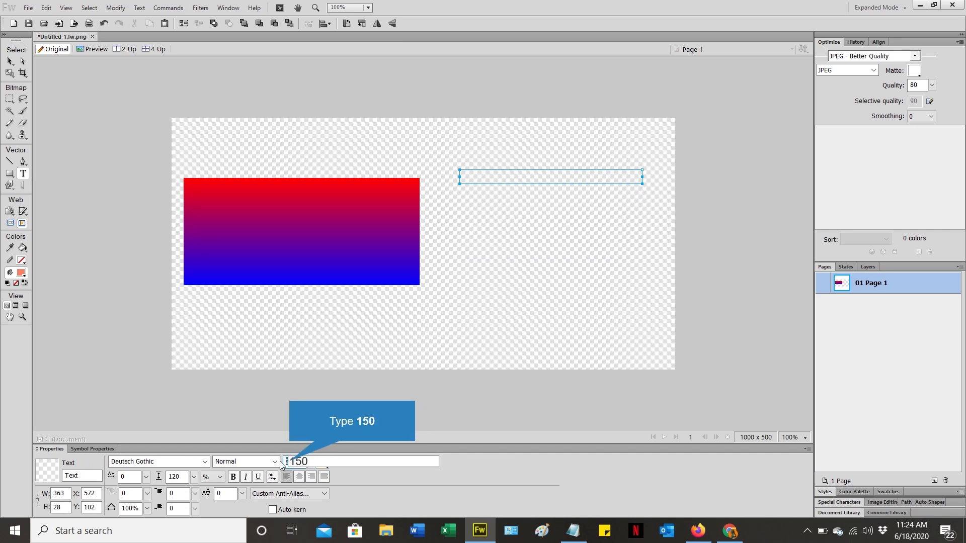
key("Return")
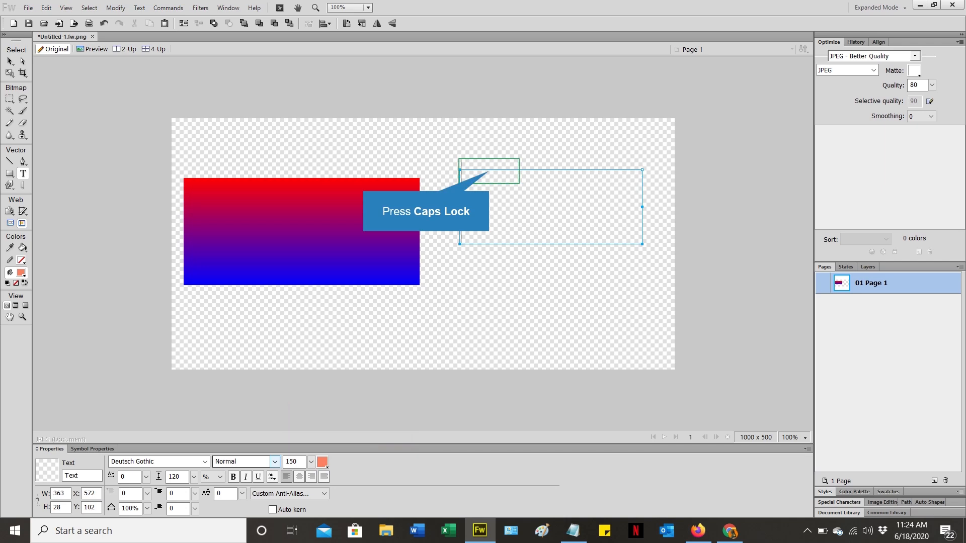
key("Caps_Lock")
type("G")
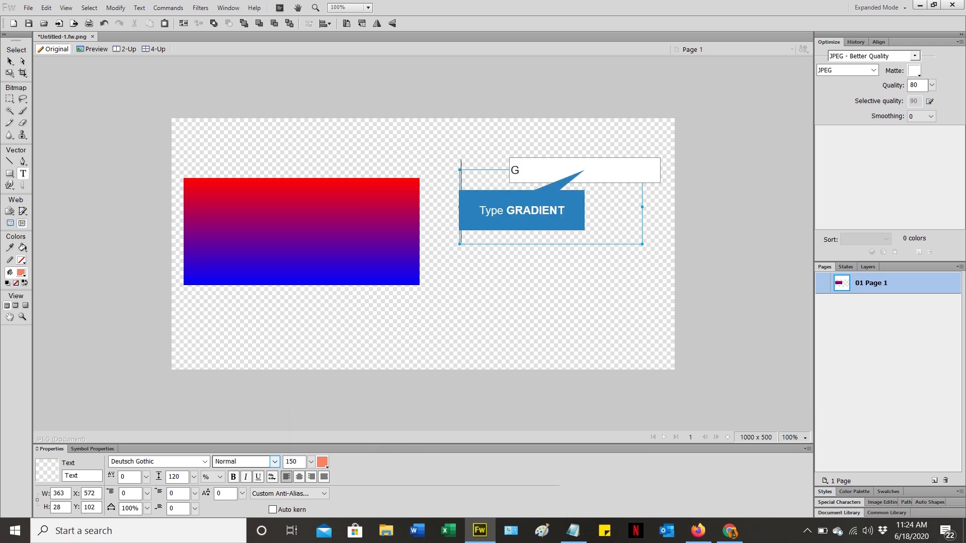
type("RADIENT")
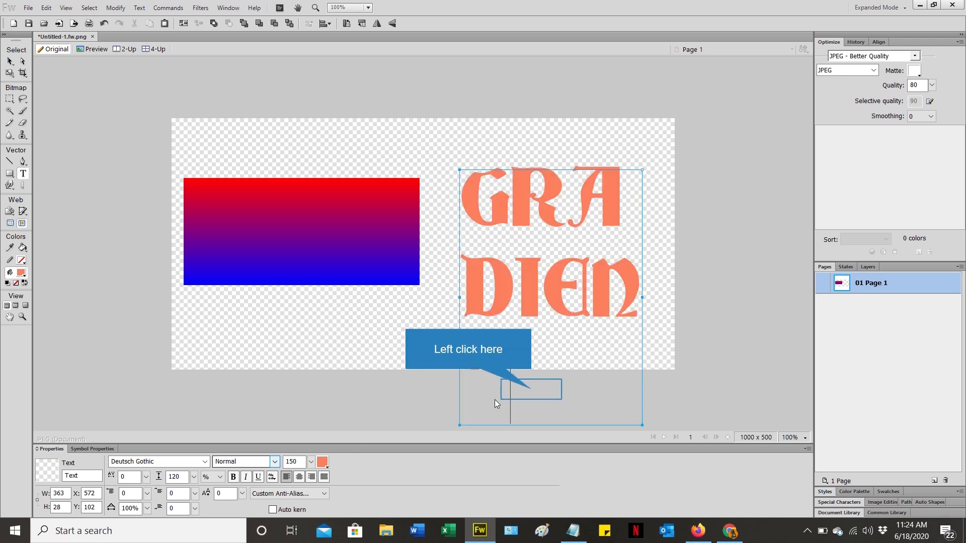
Set the GRADIENT text's size to 70 and widen its box leftwards to about 405 px to fit the word on one line.
double_click(482, 269)
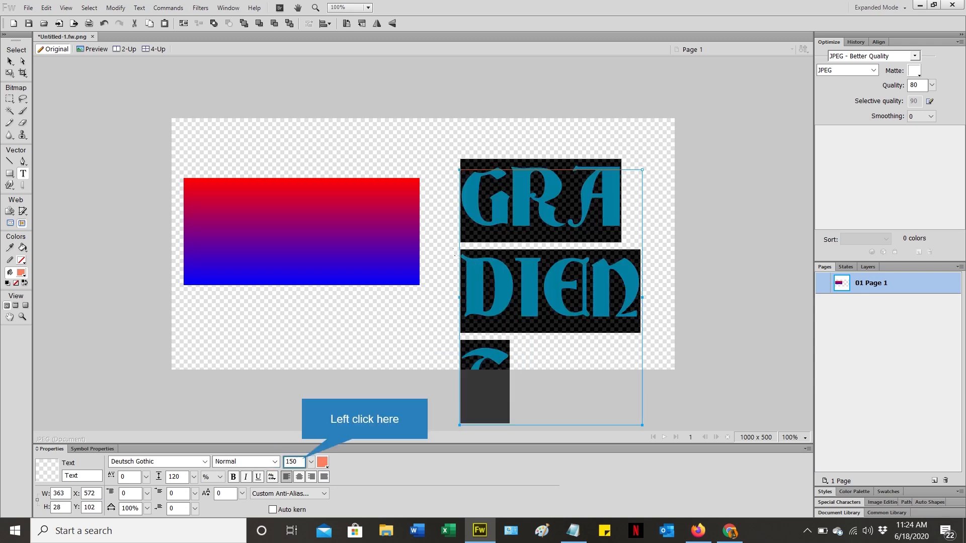
left_click(294, 461)
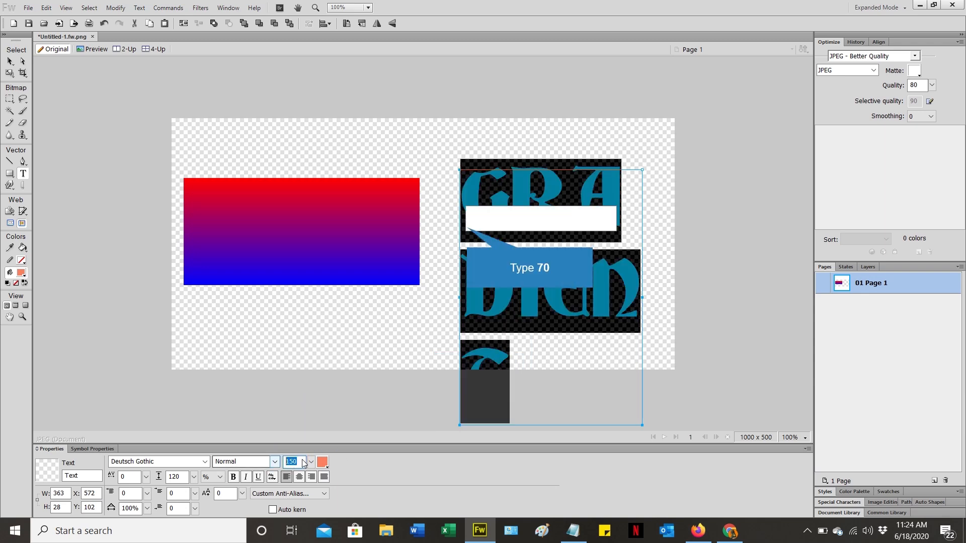
type("70")
key("Return")
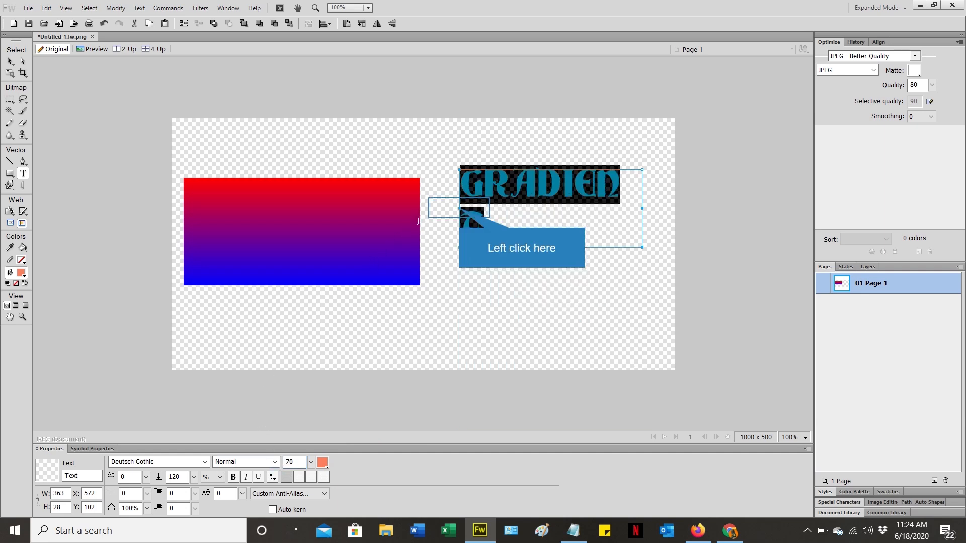
left_click(461, 211)
left_click(563, 224)
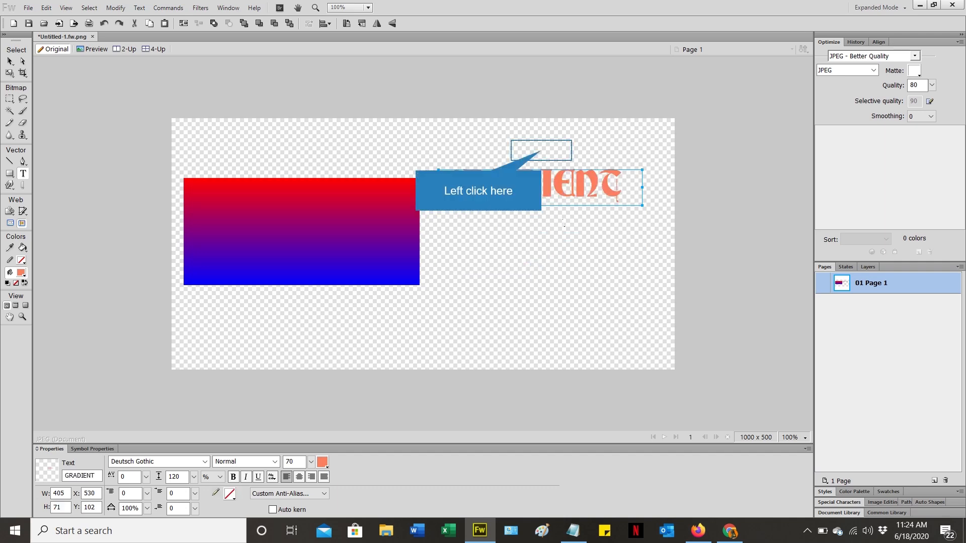
left_click(543, 151)
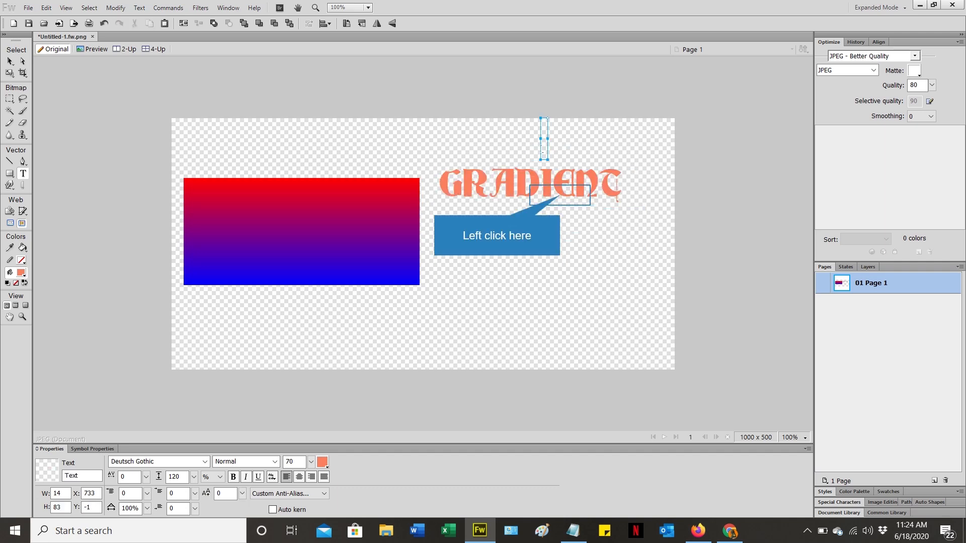
Select the whole GRADIENT word and give it a gradient fill.
left_click(559, 194)
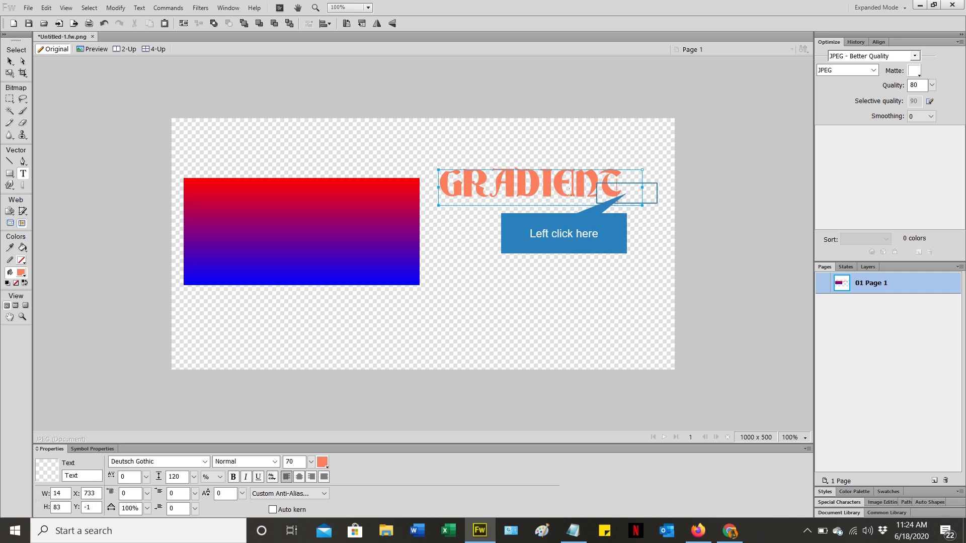
left_click(627, 194)
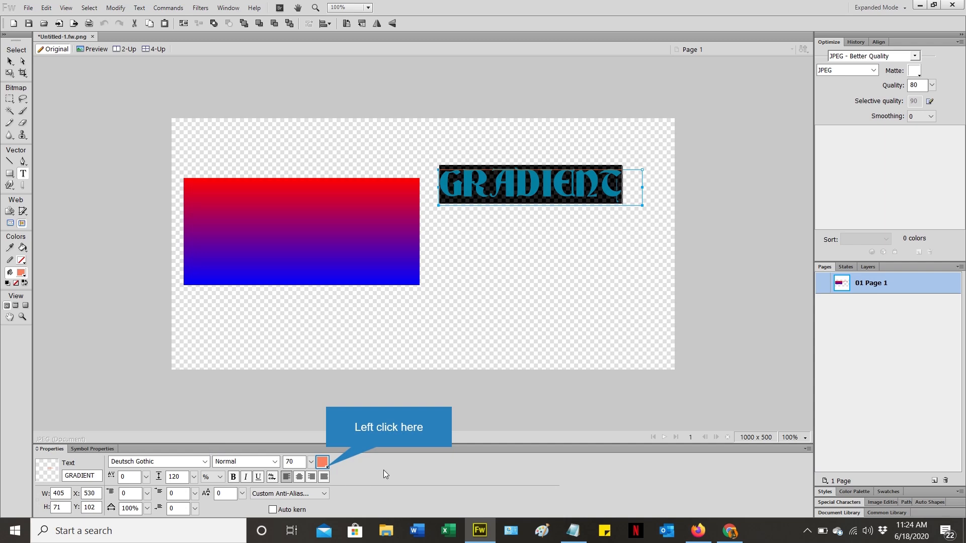
left_click(330, 466)
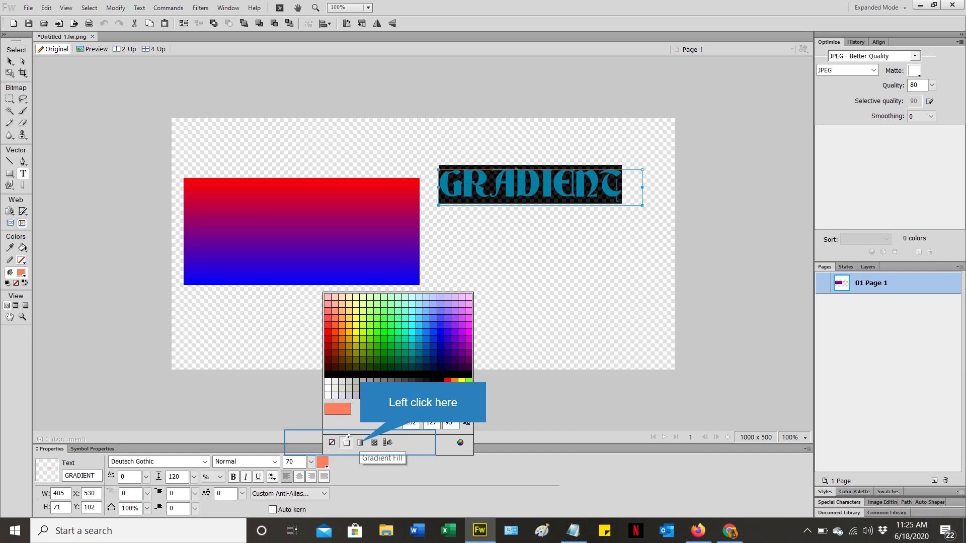
left_click(360, 443)
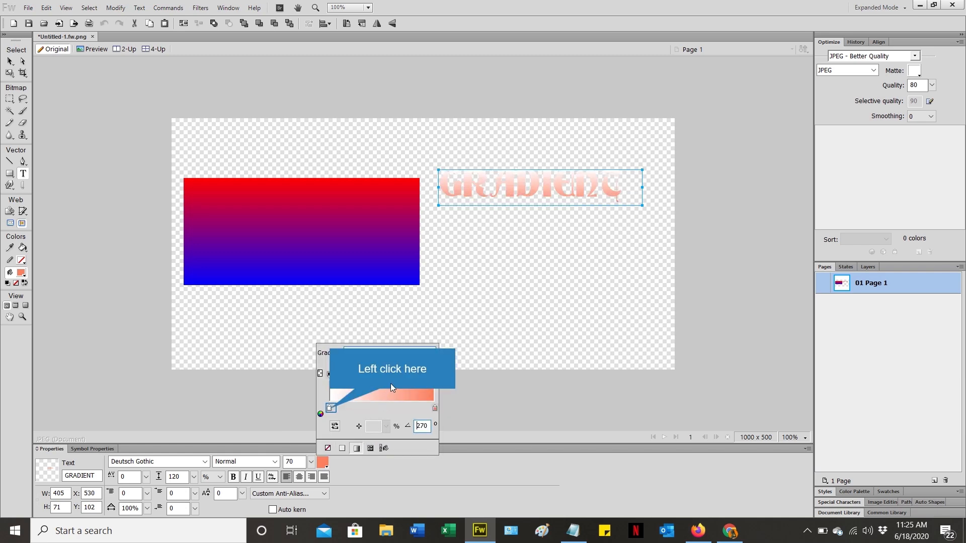
Set the text gradient's start colour to pink and its end colour to orange.
left_click(330, 409)
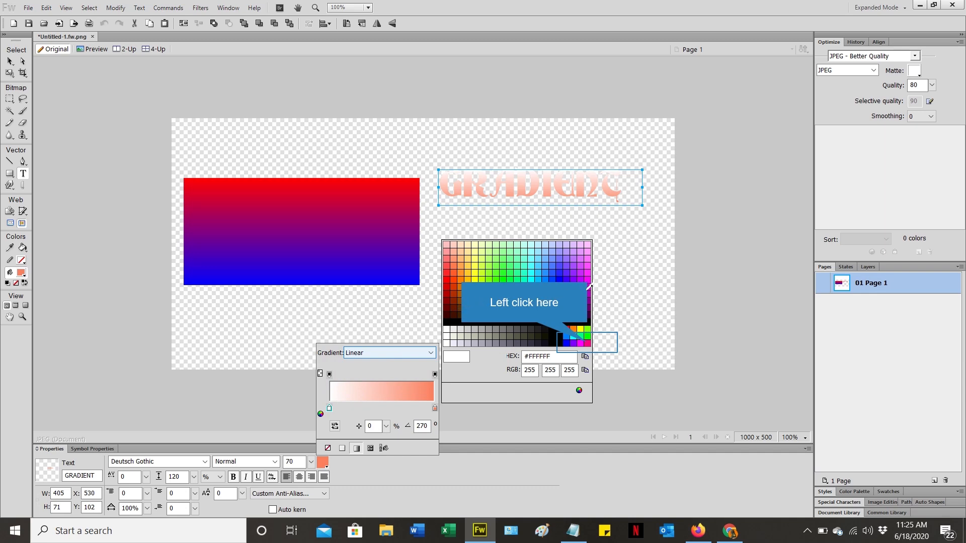
left_click(587, 342)
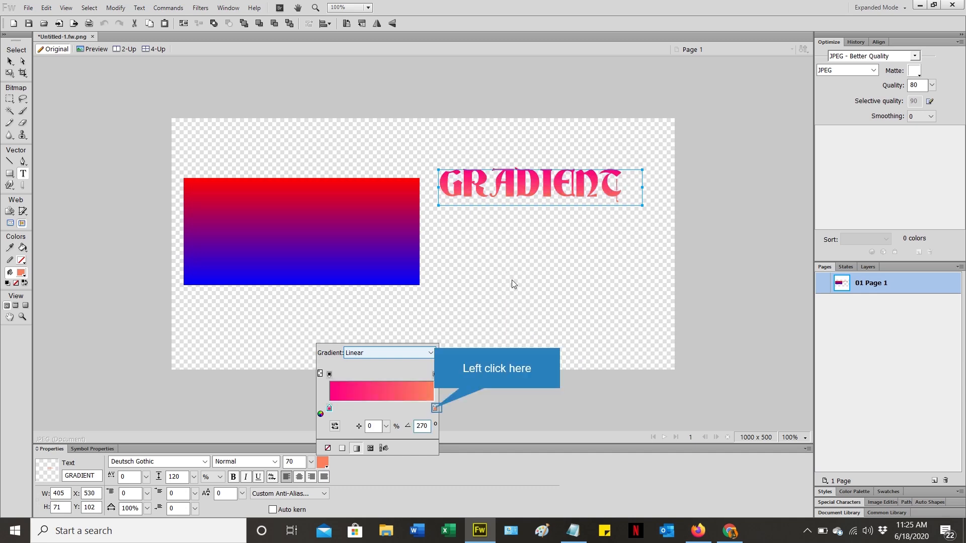
left_click(435, 408)
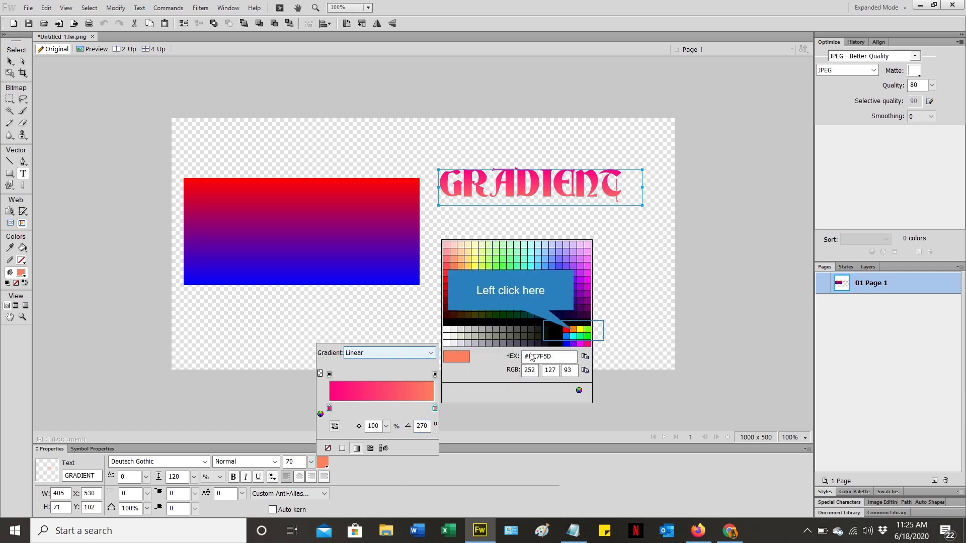
left_click(574, 330)
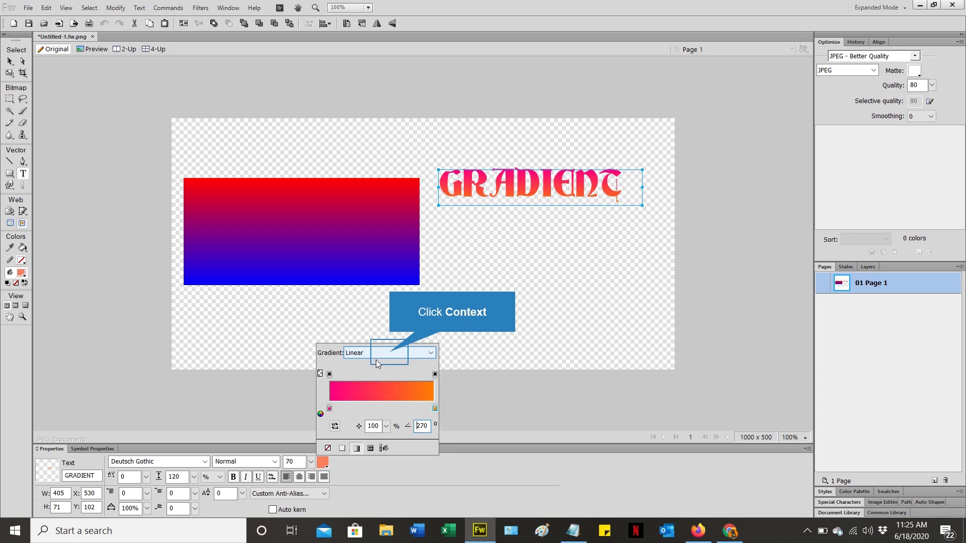
Change the text's gradient type to Radial and deselect the text.
left_click(390, 353)
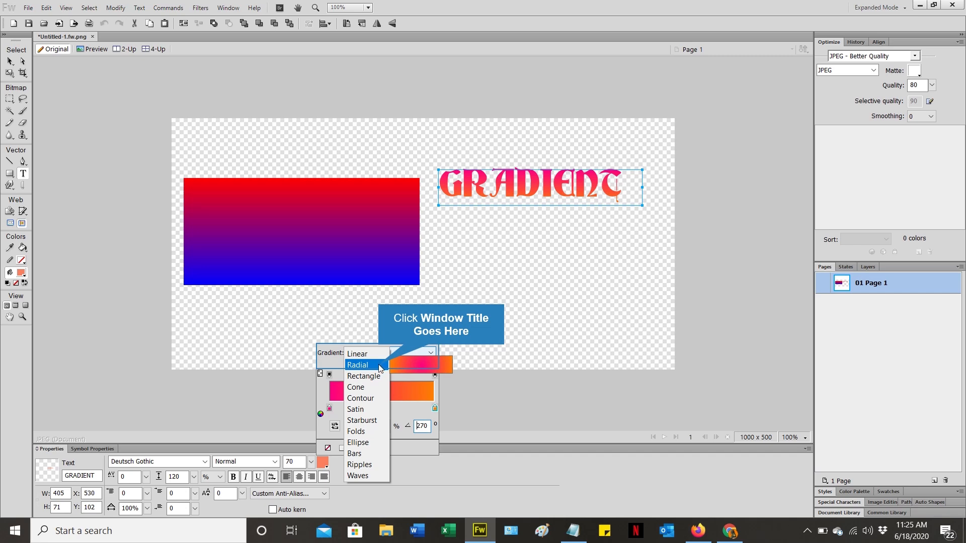
left_click(379, 366)
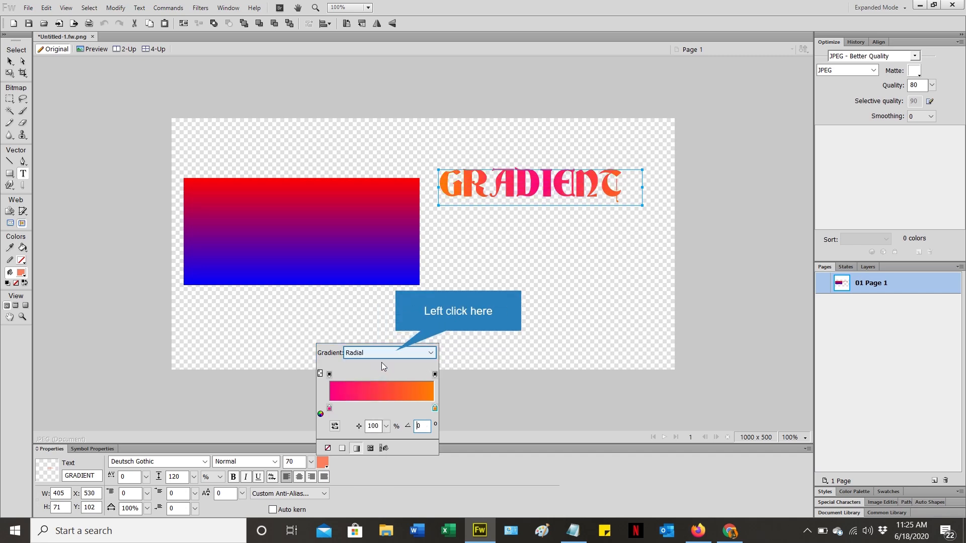
left_click(395, 353)
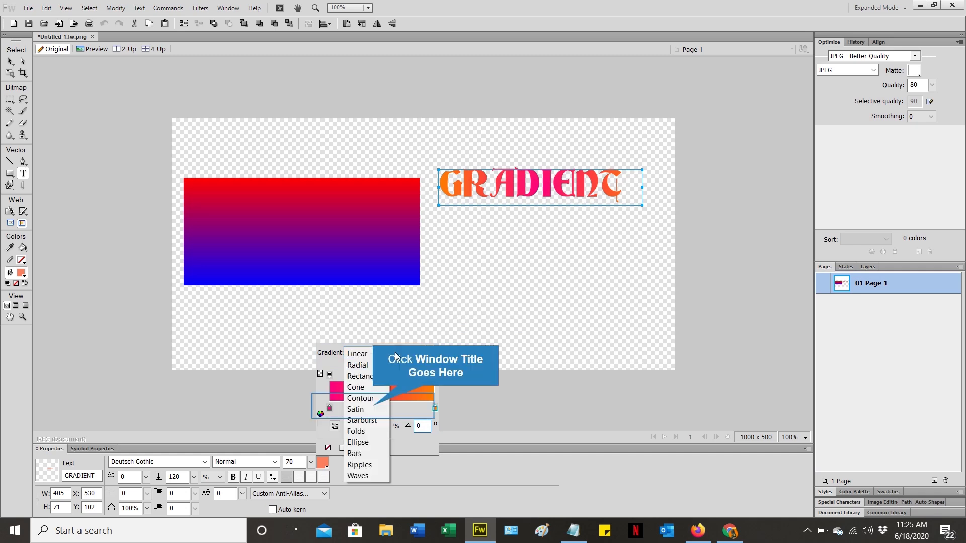
left_click(375, 408)
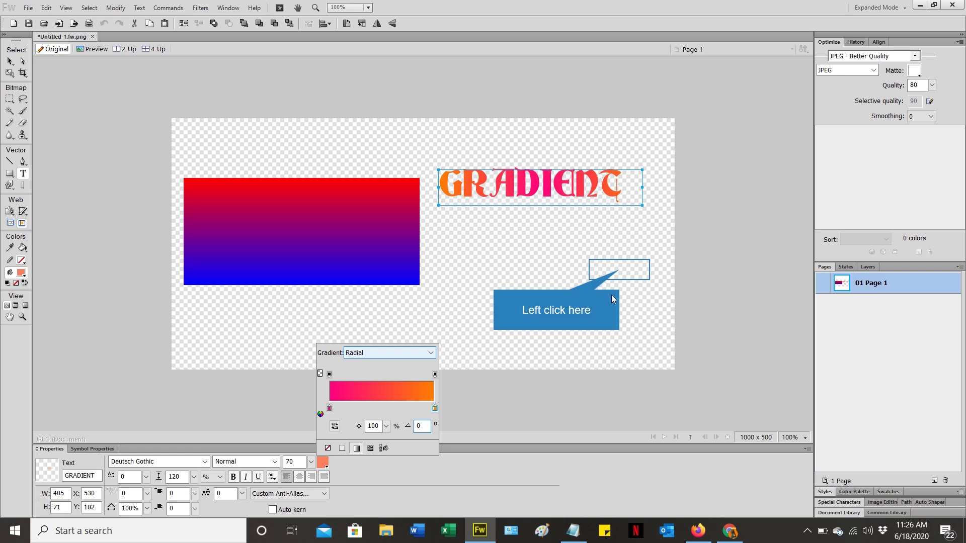
left_click(23, 62)
left_click(542, 356)
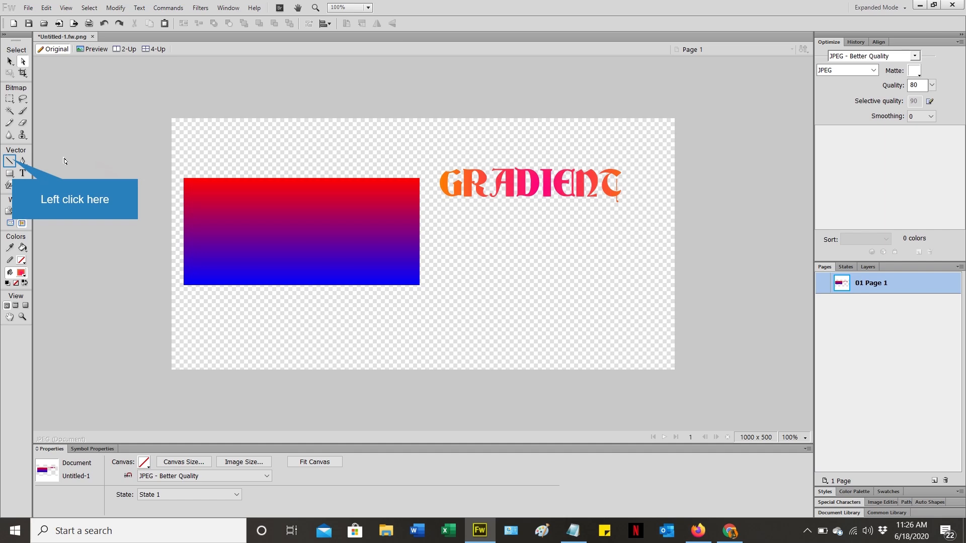
Draw a horizontal line about 379 px long below the GRADIENT text and set its stroke size to 50.
left_click(10, 161)
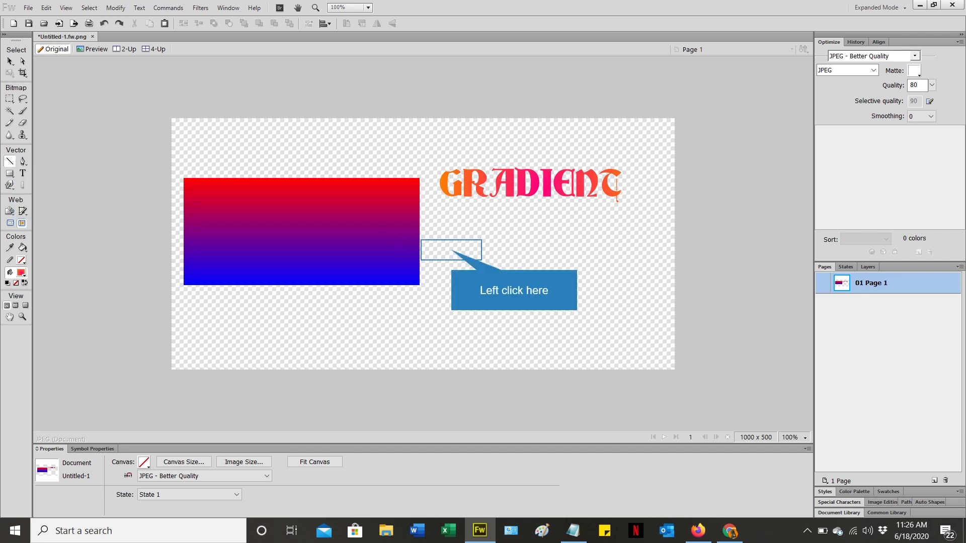
left_click_drag(451, 250, 642, 250)
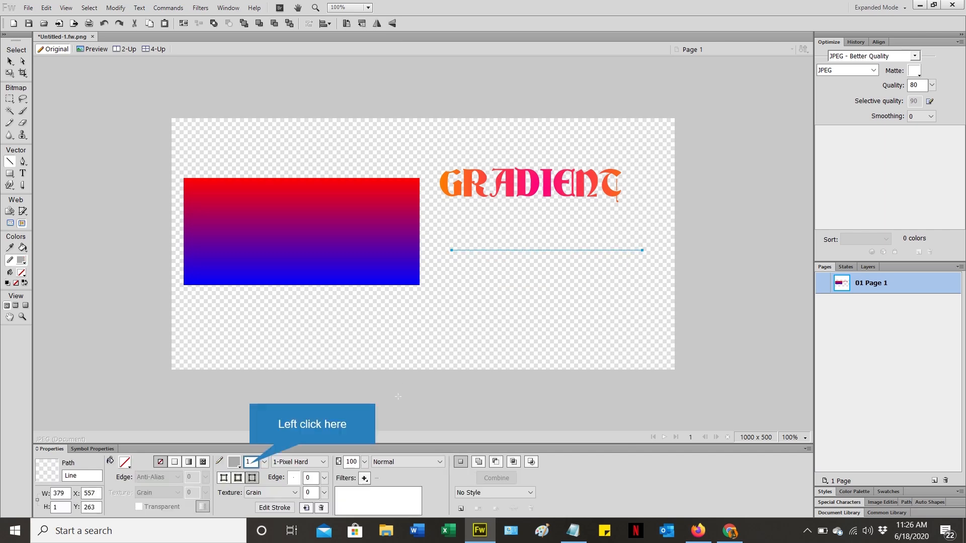
left_click(250, 462)
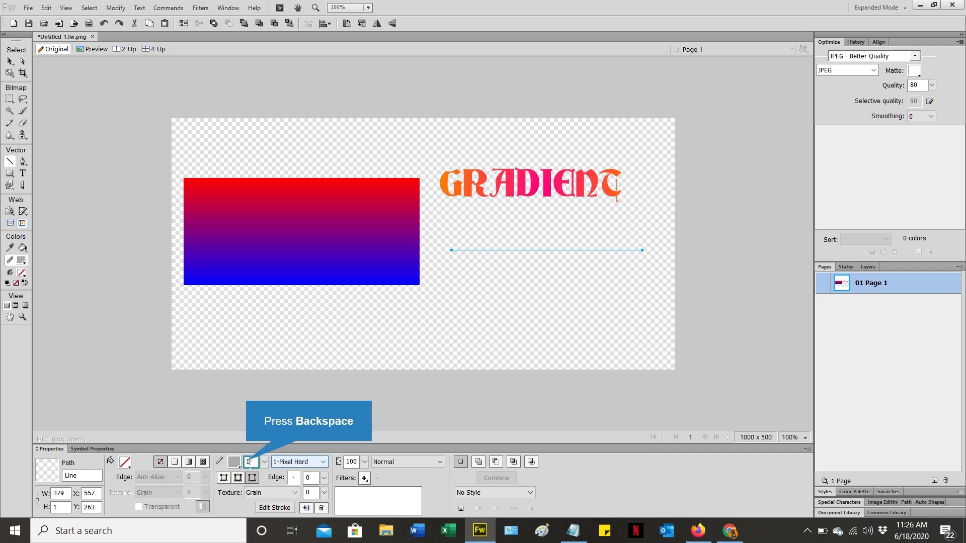
key("BackSpace")
type("50")
key("Return")
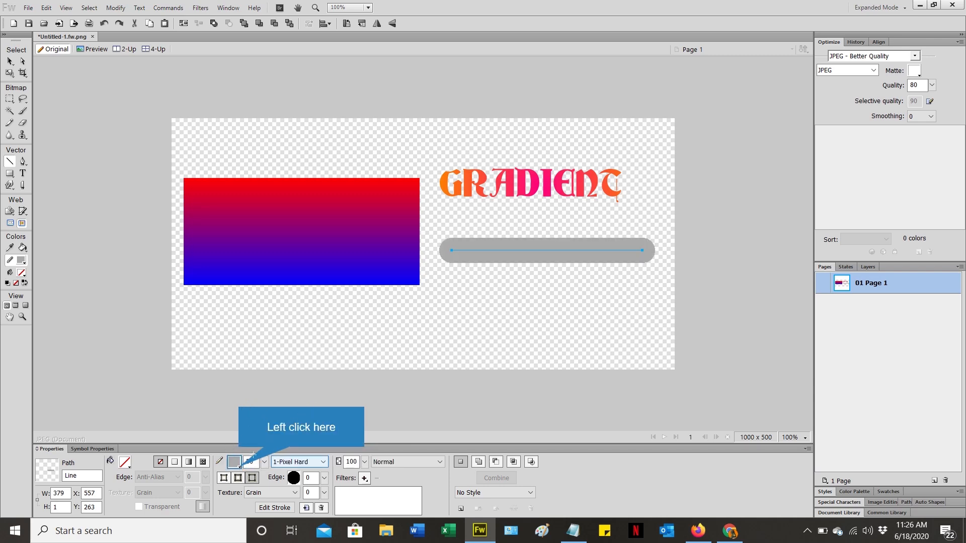
Set the line's stroke colour to basic blue using the system colour picker.
left_click(240, 465)
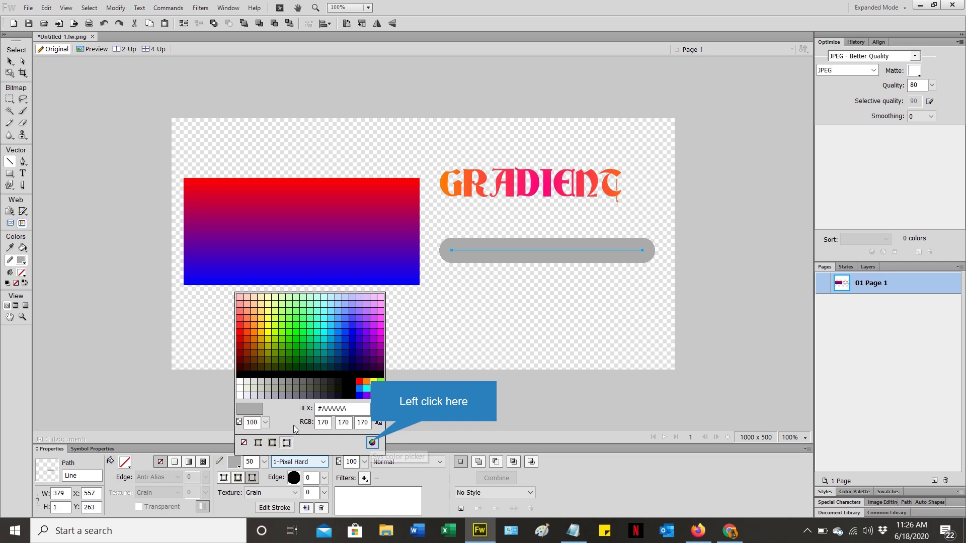
left_click(370, 442)
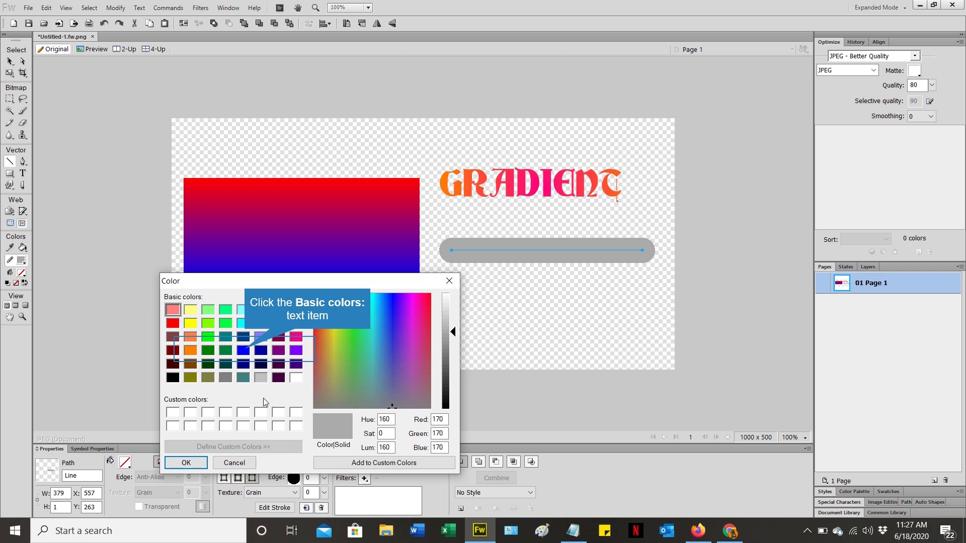
left_click(250, 352)
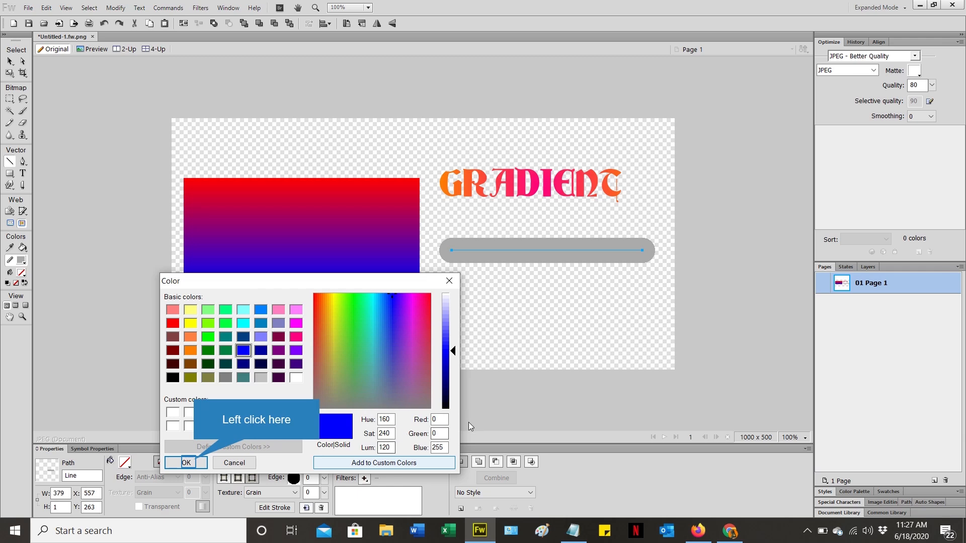
left_click(195, 462)
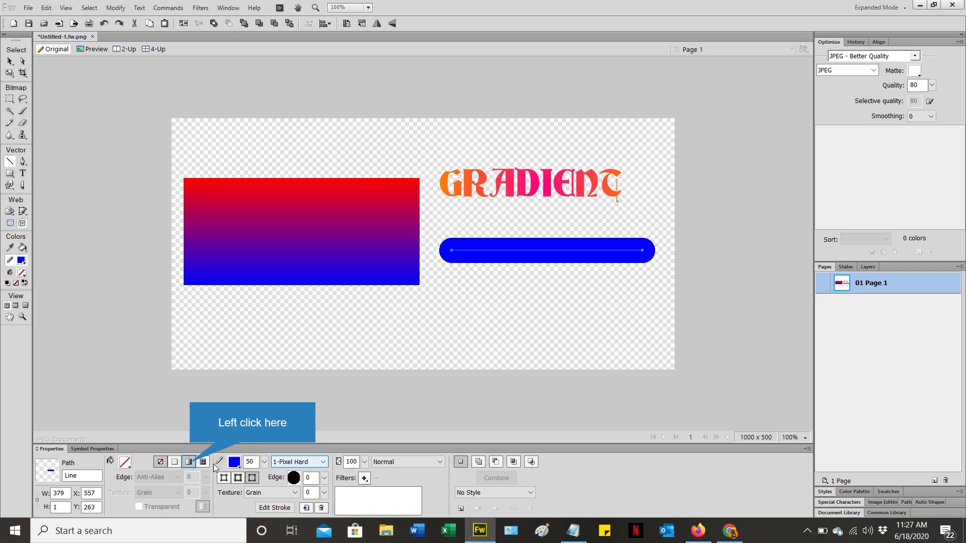
Give the line a linear gradient fill and enter 27 as the gradient angle.
left_click(193, 465)
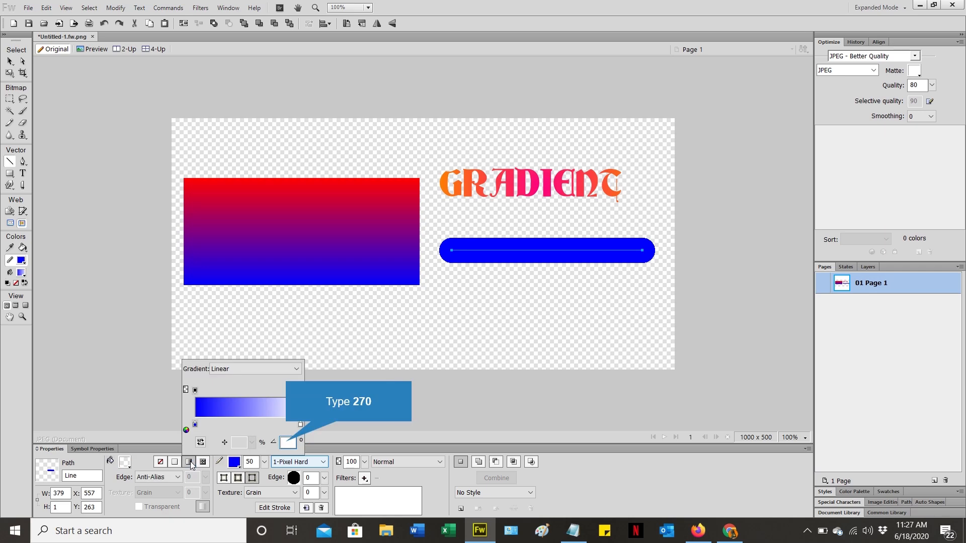
type("270")
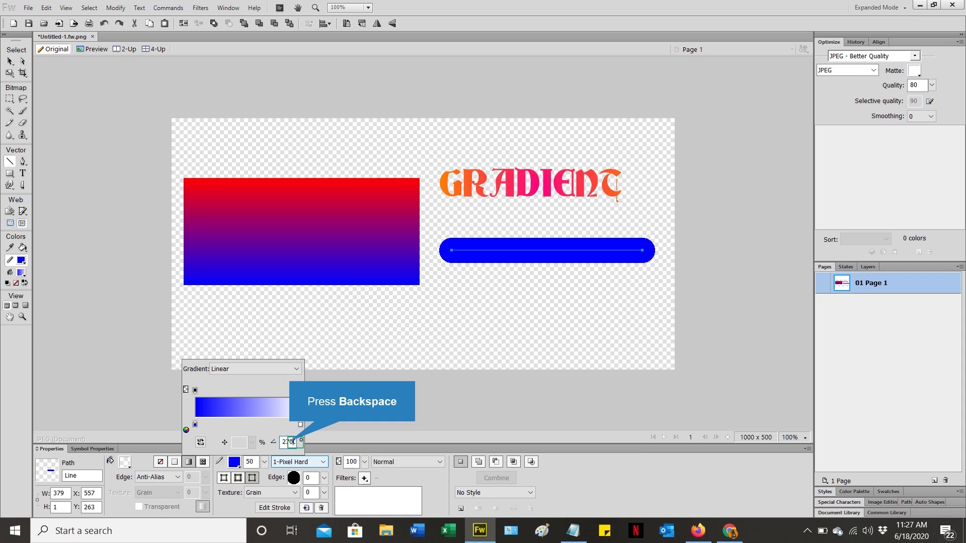
key("BackSpace")
key("Return")
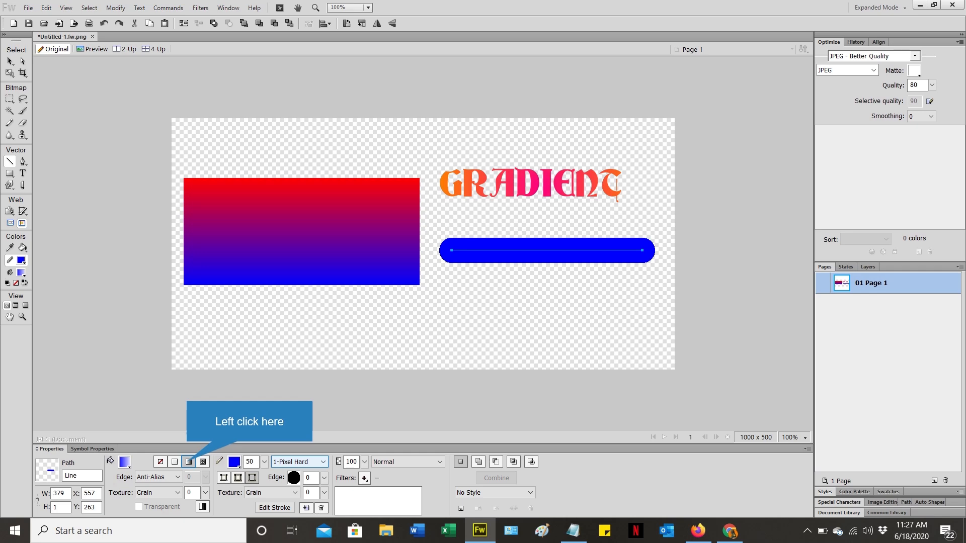
Set the line's gradient fill to start in white and end in blue.
left_click(191, 462)
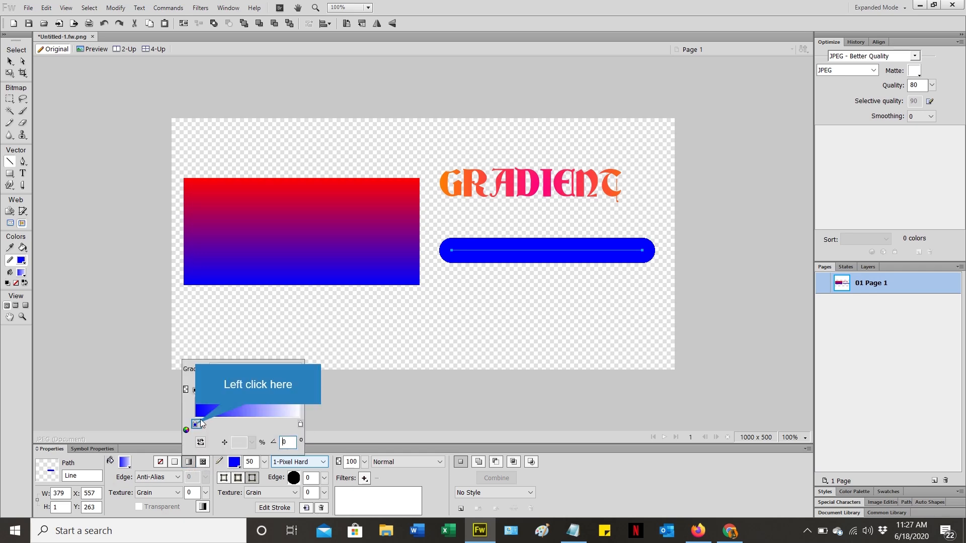
left_click(195, 425)
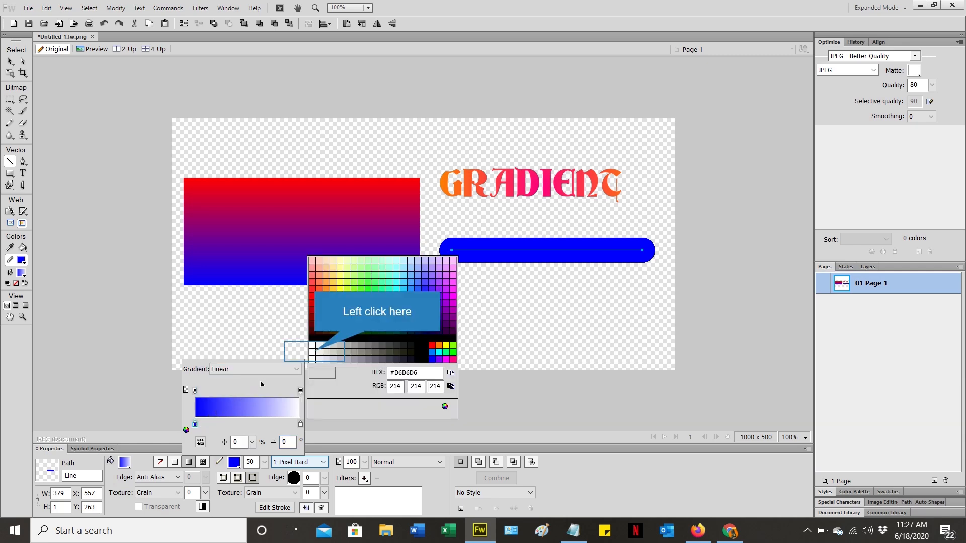
left_click(320, 347)
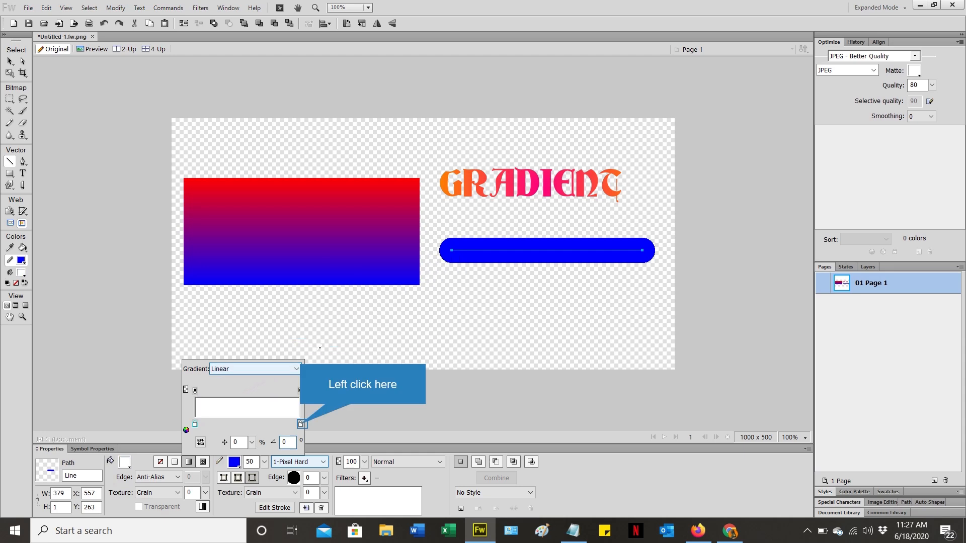
left_click(300, 425)
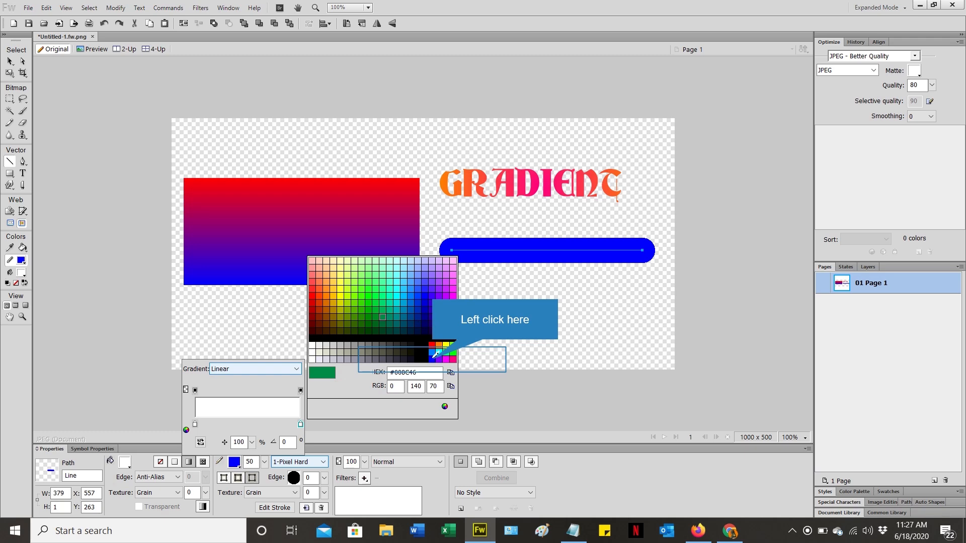
left_click(435, 353)
Change the line's gradient type to Rectangle and enter 27 as its angle.
left_click(295, 370)
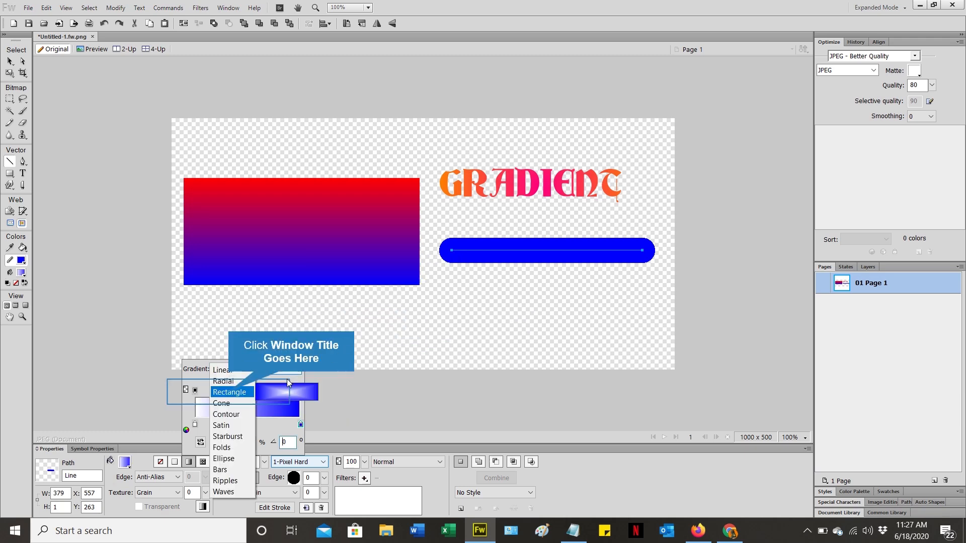
left_click(229, 392)
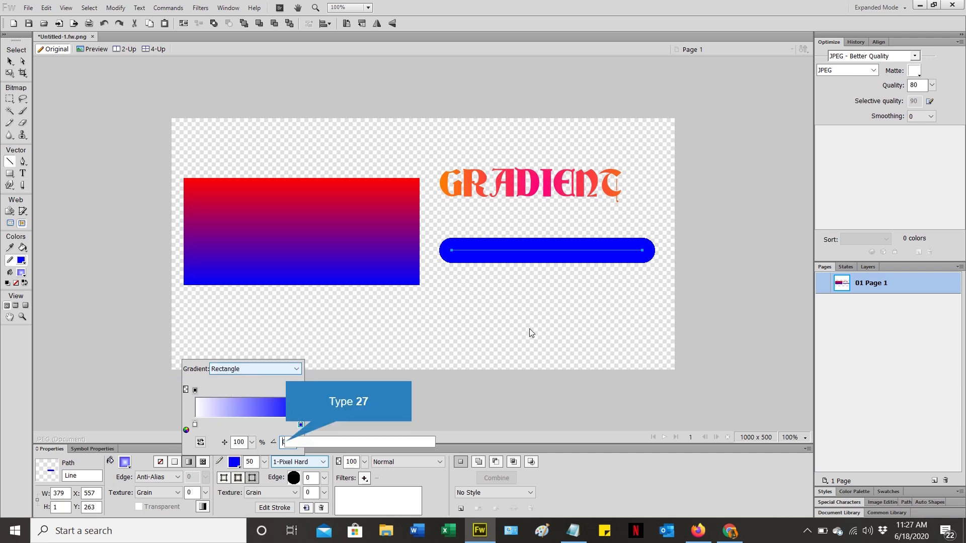
type("27")
key("Return")
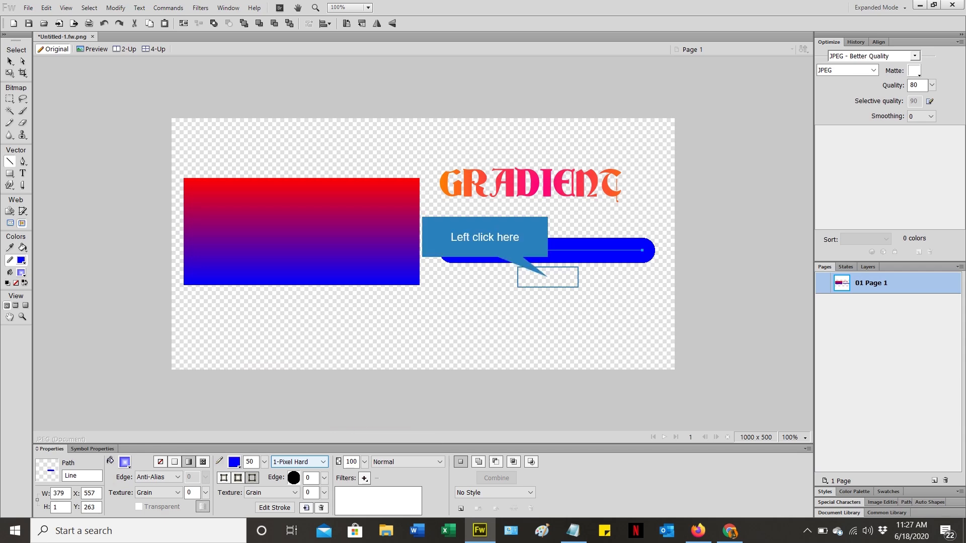
Add a round dot below the blue line and a second line about 300 px long beneath it.
left_click(547, 277)
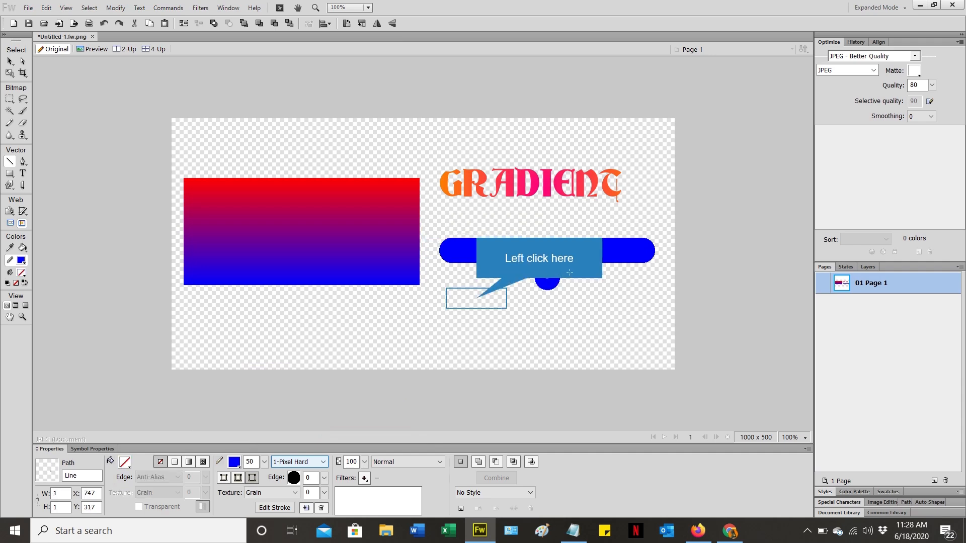
mouse_move(477, 298)
left_mouse_down()
mouse_move(573, 308)
mouse_move(626, 296)
left_mouse_up()
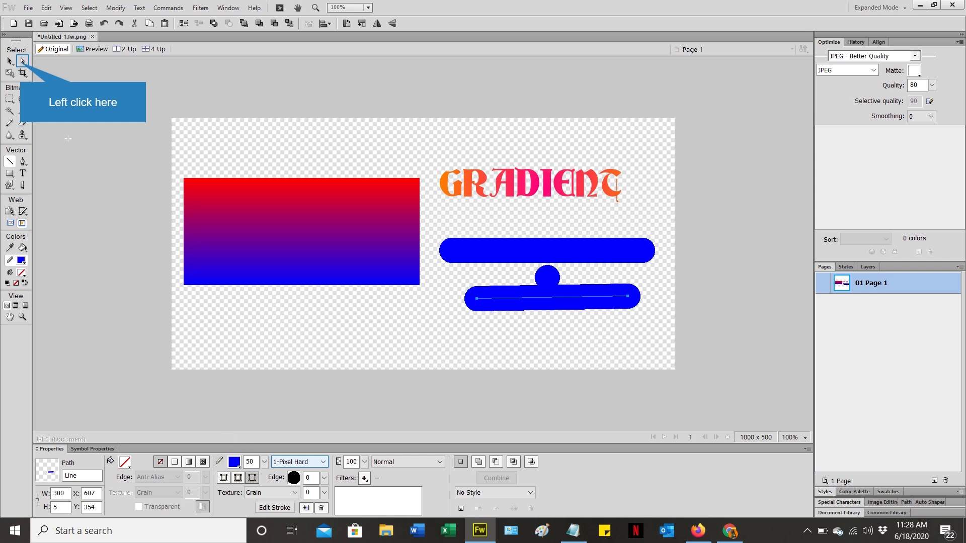
Select the upper blue line and examine its stroke colour options, including the opacity slider and system colour picker.
left_click(23, 63)
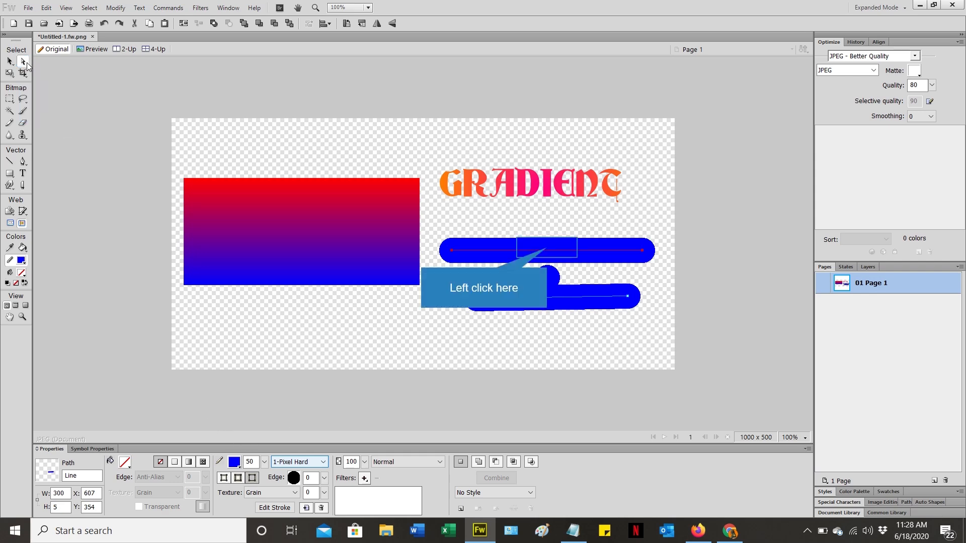
left_click(545, 248)
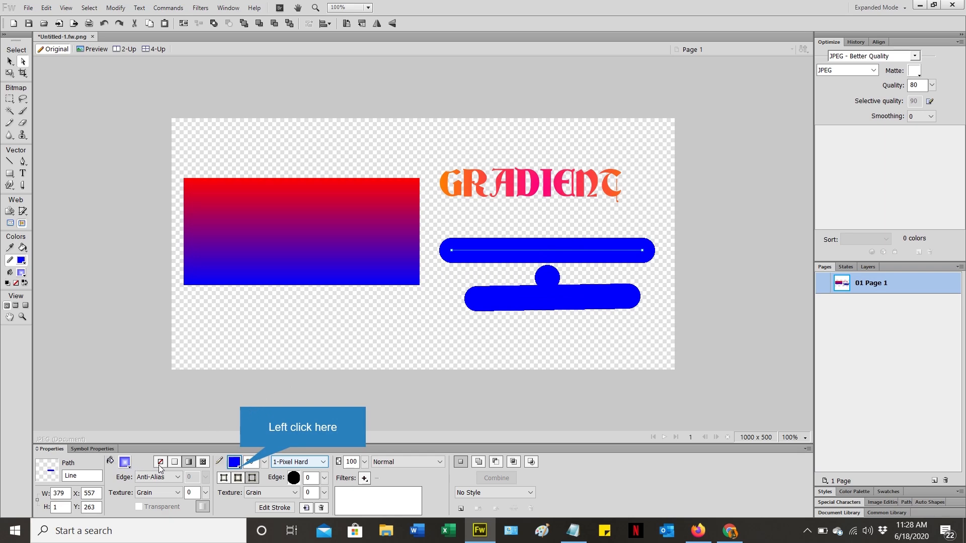
left_click(239, 467)
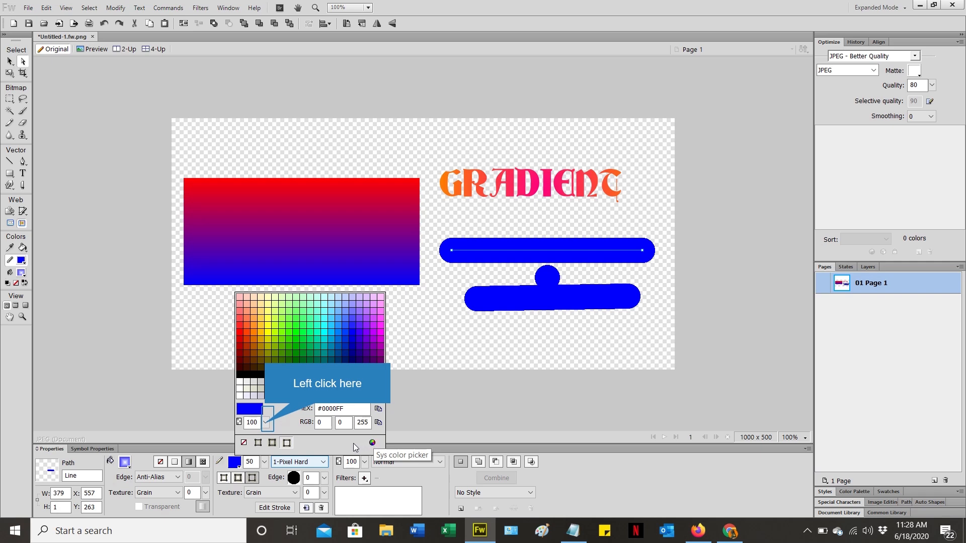
left_click(266, 422)
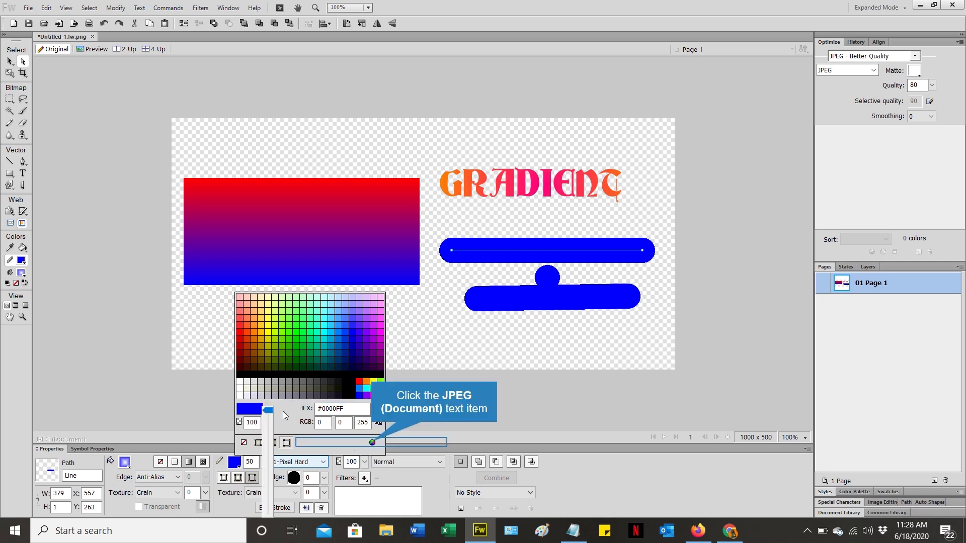
left_click(373, 444)
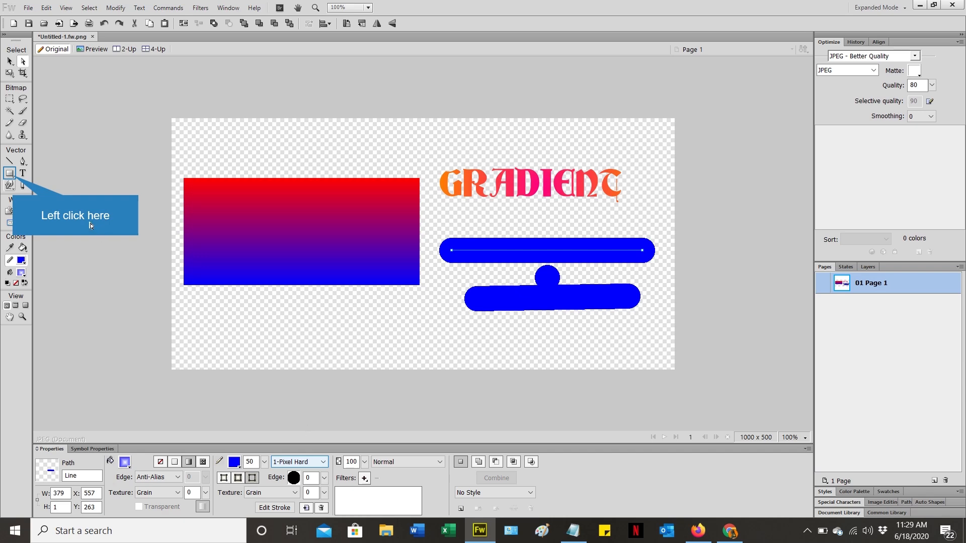
Draw a partly curved Pen path about 583 by 74 px above the gradient rectangle, ending past the canvas's left edge, and deselect it.
left_click(12, 175)
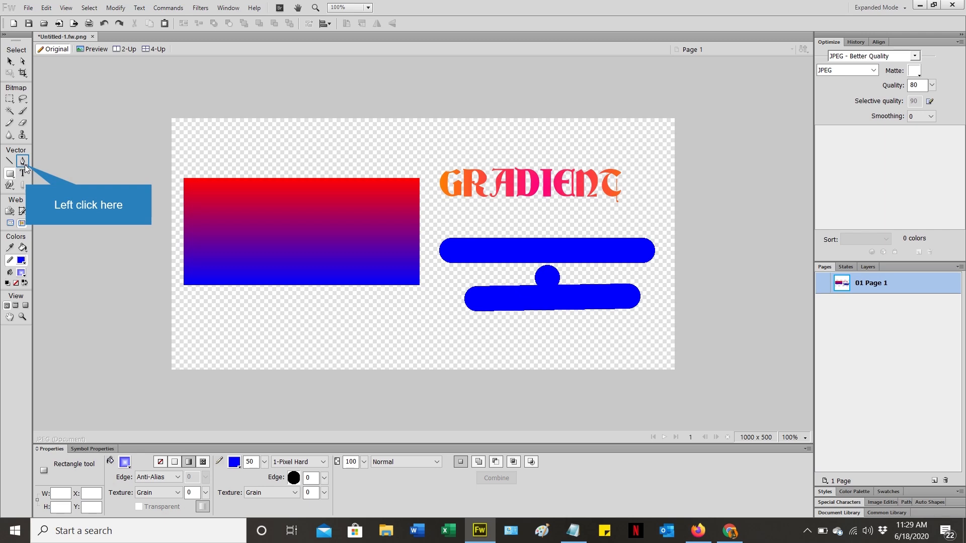
left_click(22, 162)
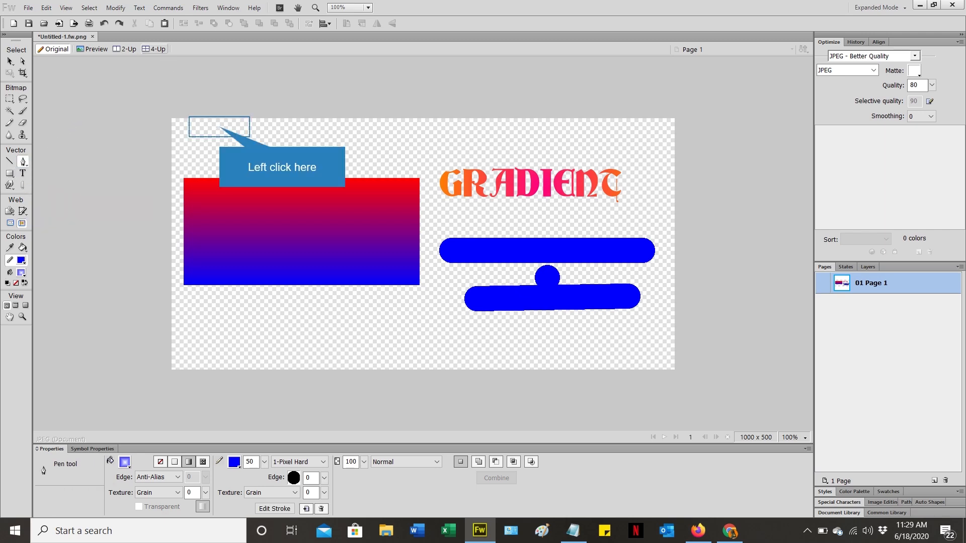
mouse_move(220, 126)
left_mouse_down()
mouse_move(287, 150)
mouse_move(229, 131)
left_mouse_up()
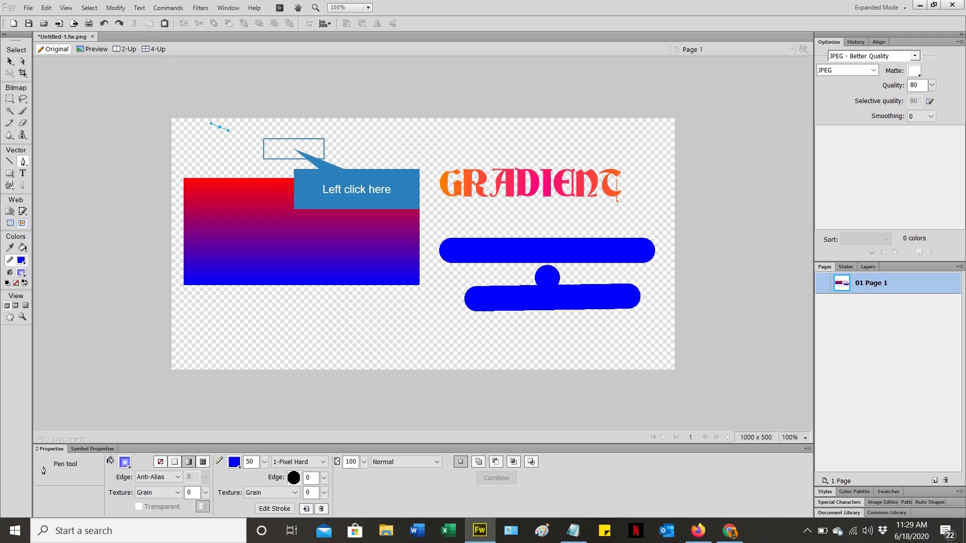
left_click_drag(294, 149, 318, 114)
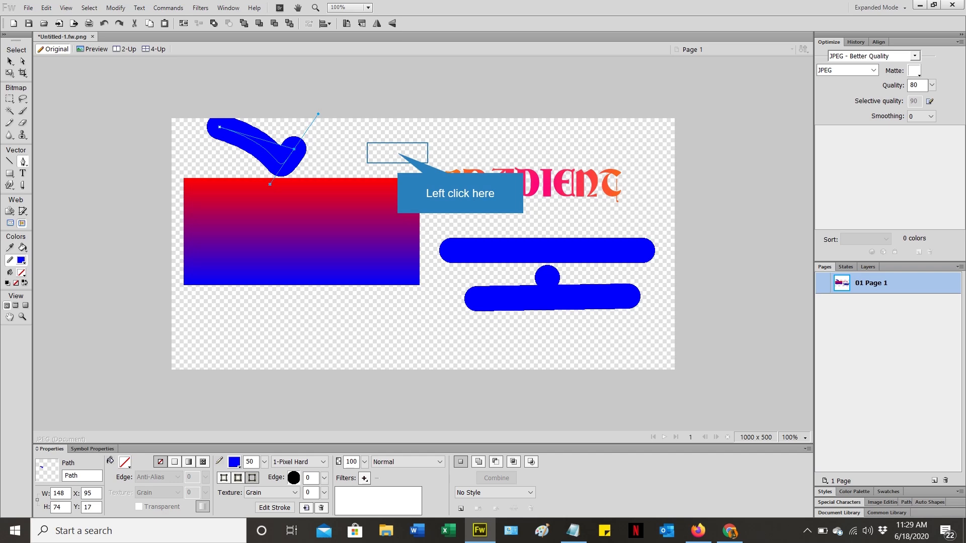
left_click(398, 153)
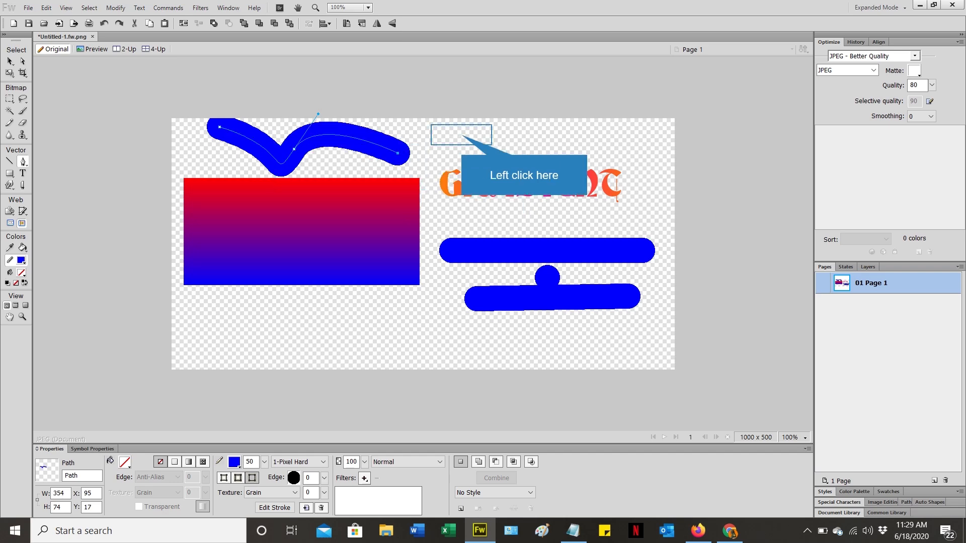
left_click(461, 135)
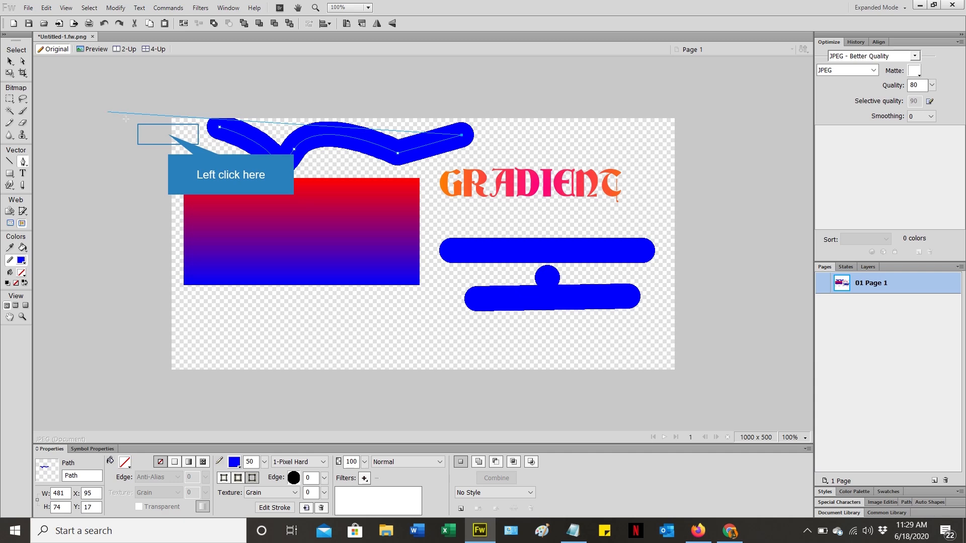
left_click(165, 133)
left_click(23, 60)
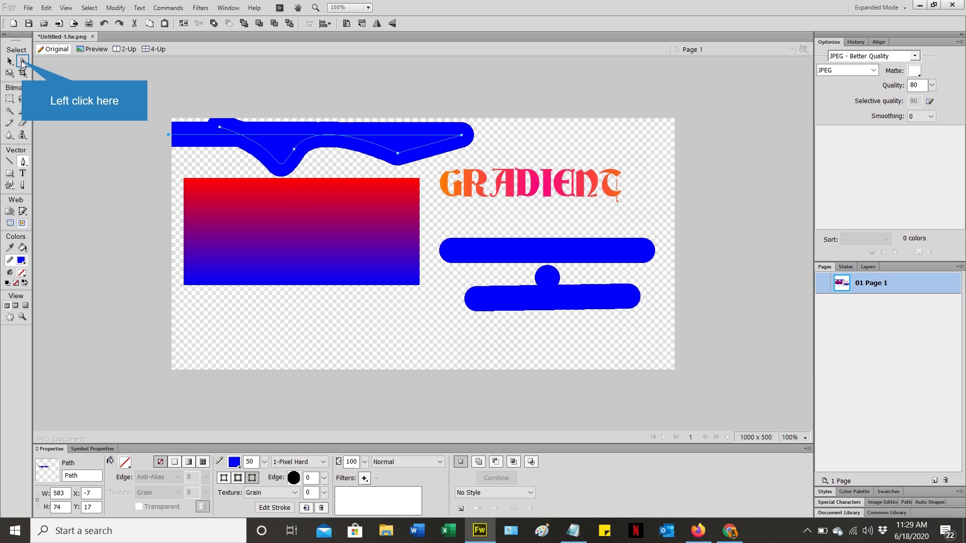
left_click(400, 340)
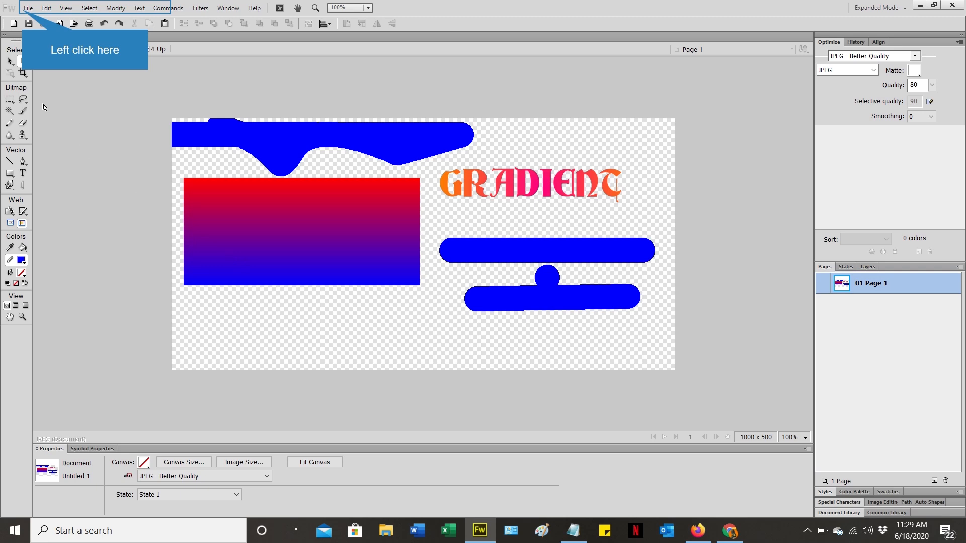
Create a new 1000 by 500 pixel document at a resolution of 72 pixels/inch.
left_click(29, 8)
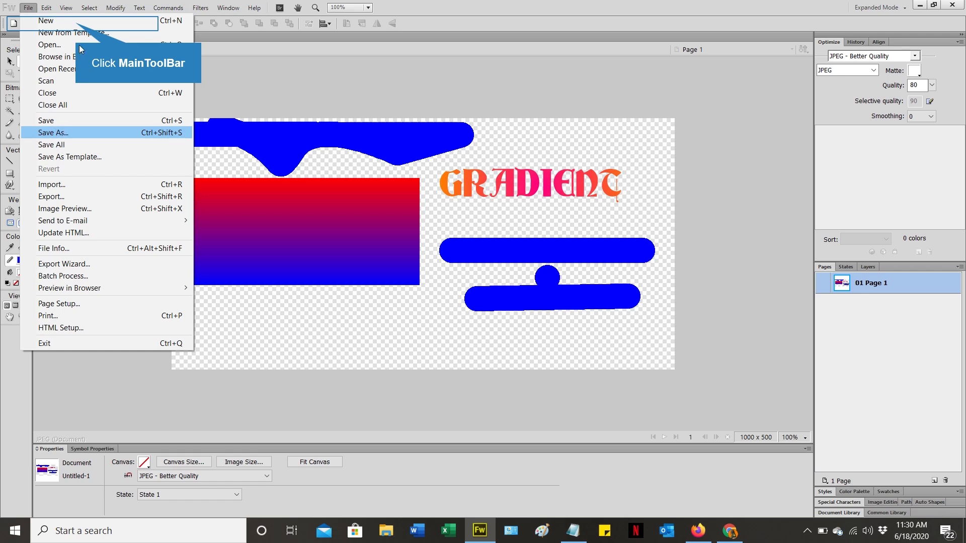
left_click(83, 24)
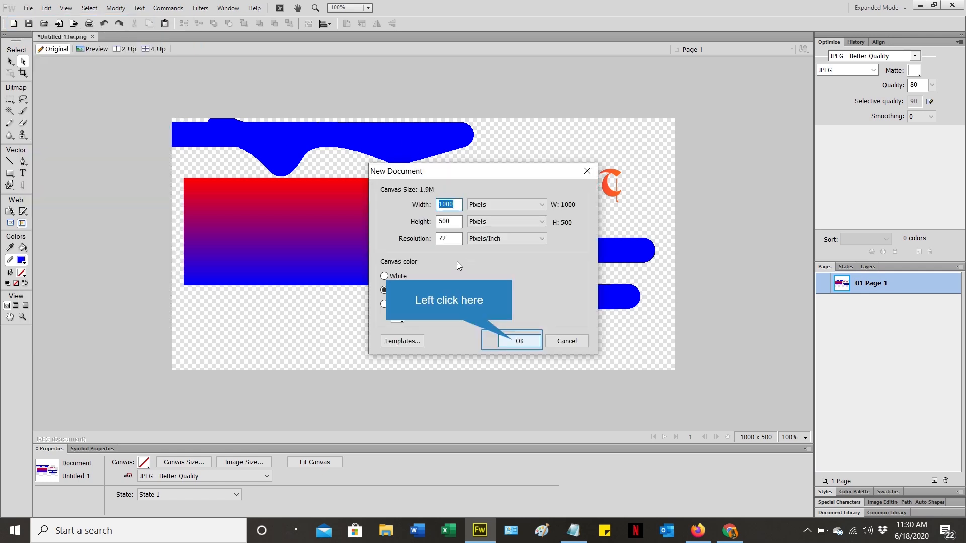
left_click(512, 343)
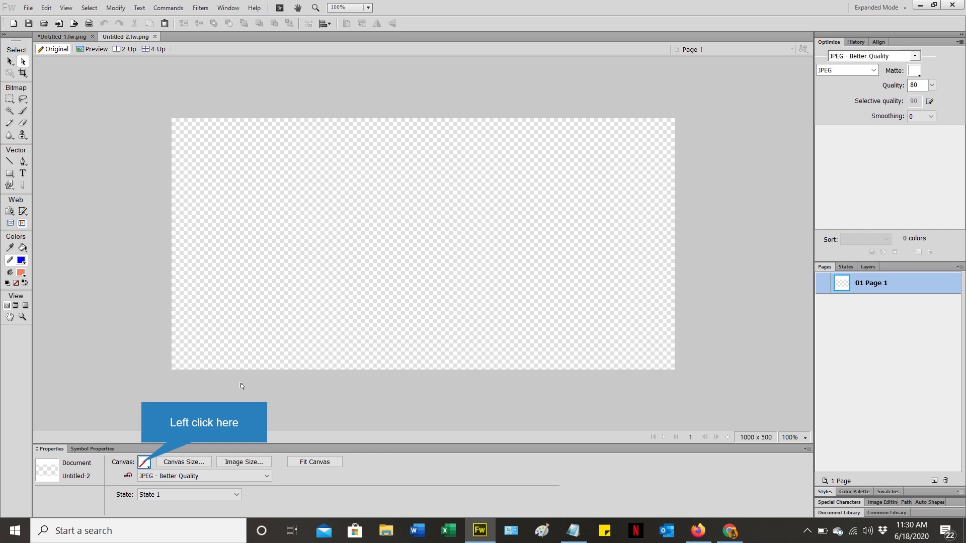
Set the new document's canvas to a custom pale lavender with RGB 241, 242, 248.
left_click(143, 464)
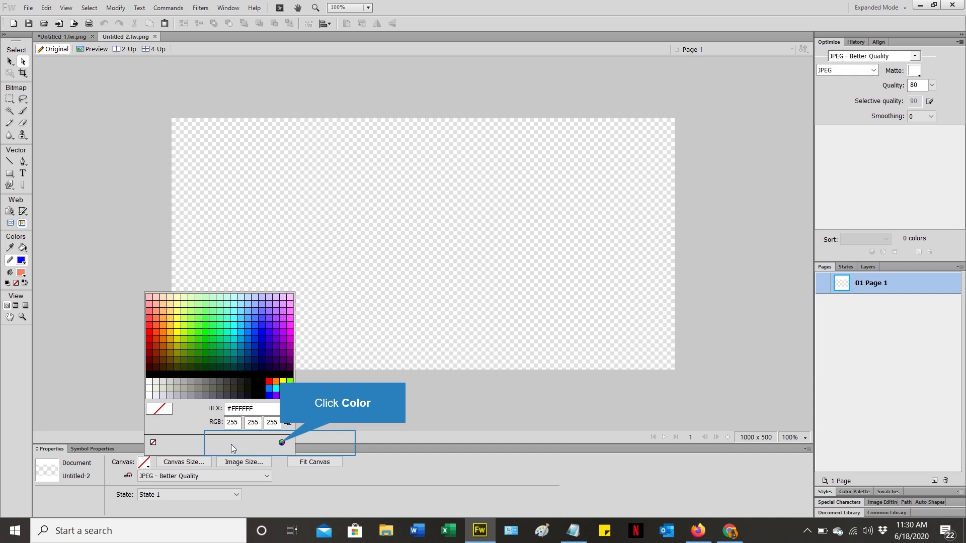
left_click(281, 442)
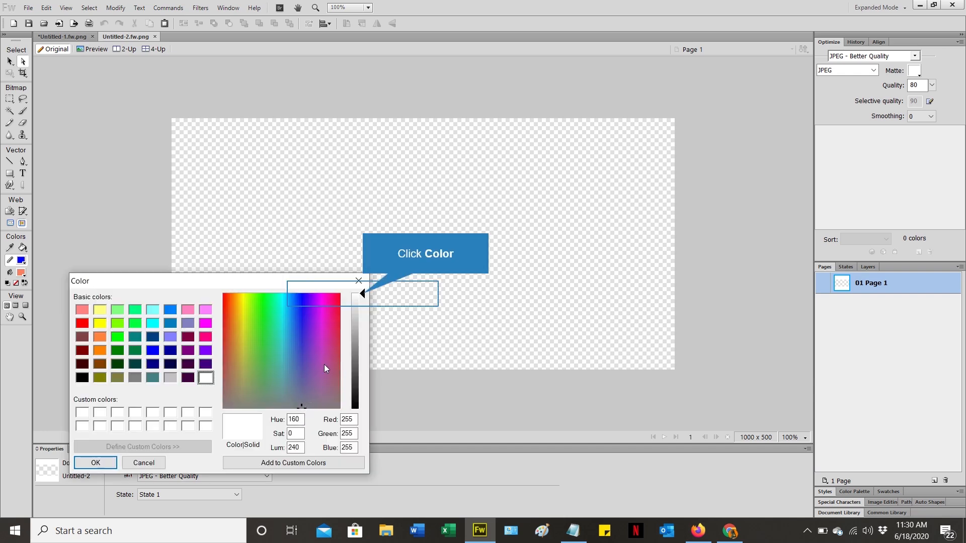
mouse_move(363, 296)
left_mouse_down()
mouse_move(362, 333)
mouse_move(362, 298)
left_mouse_up()
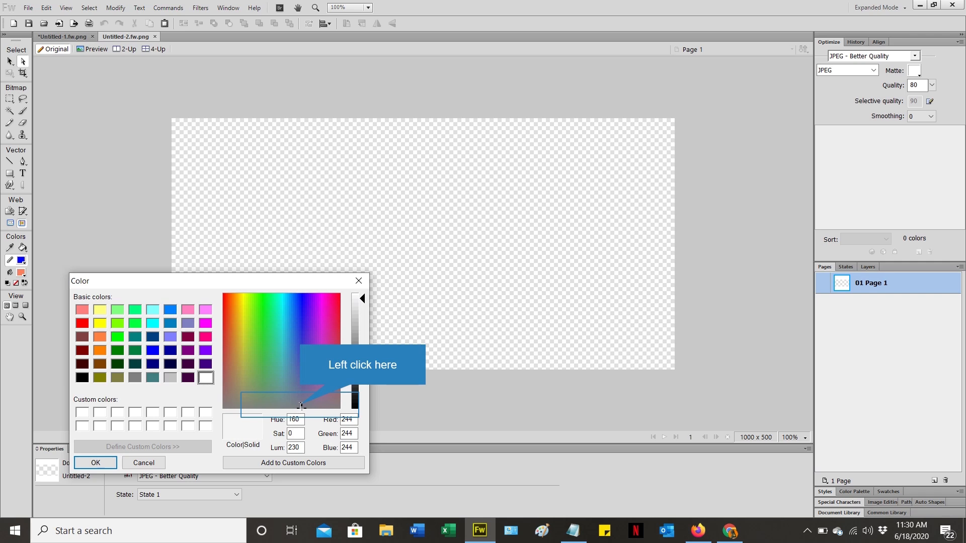
left_click(298, 380)
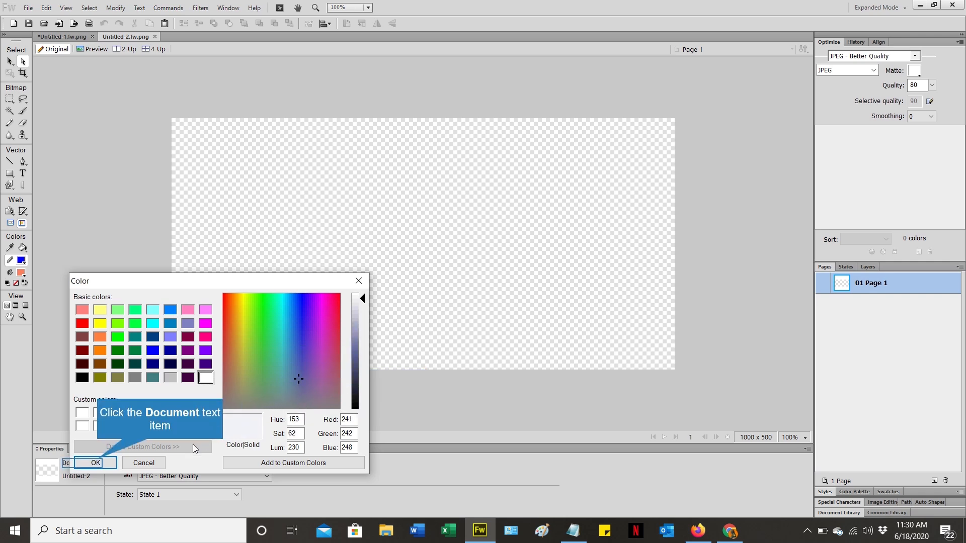
left_click(99, 462)
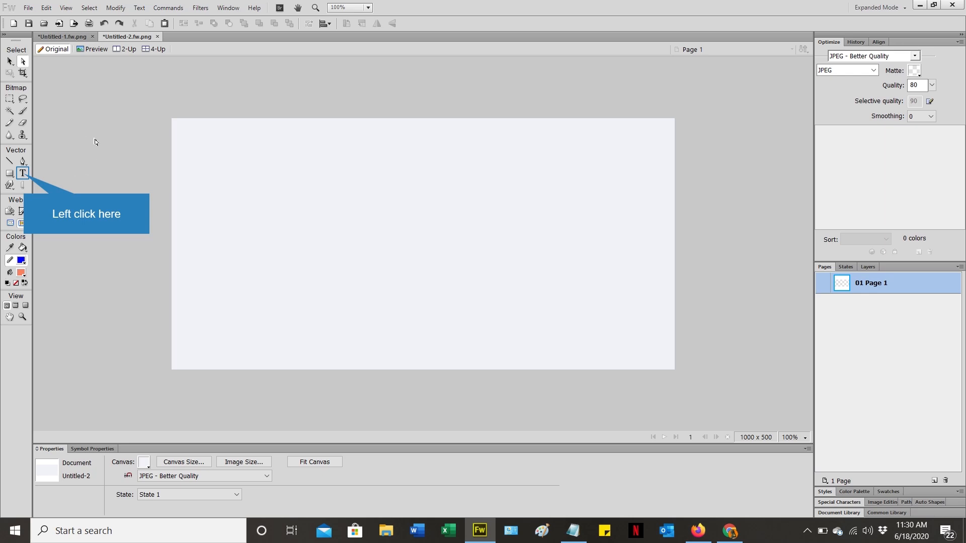
Add a text block about 687 px wide across the canvas, enter the letter T, and select the letter.
left_click(28, 176)
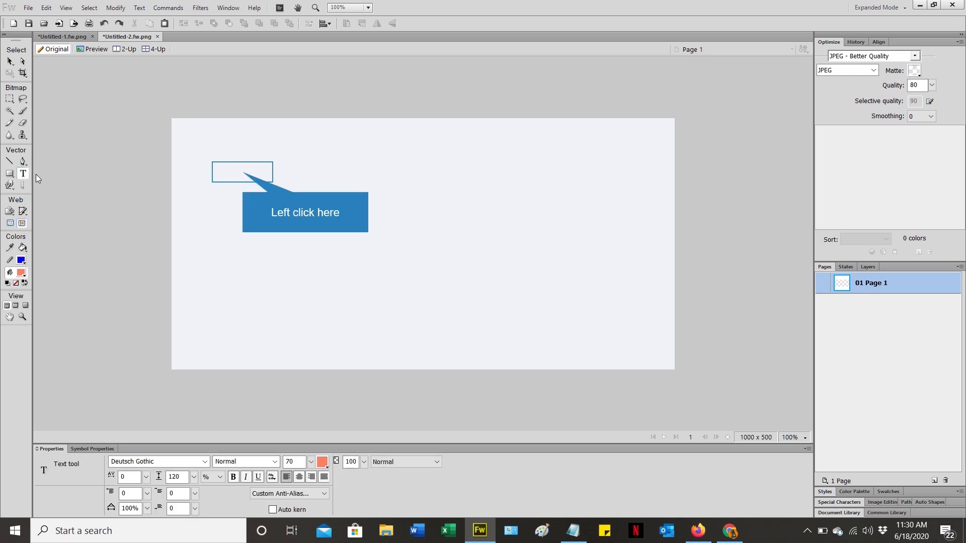
left_click_drag(243, 172, 587, 329)
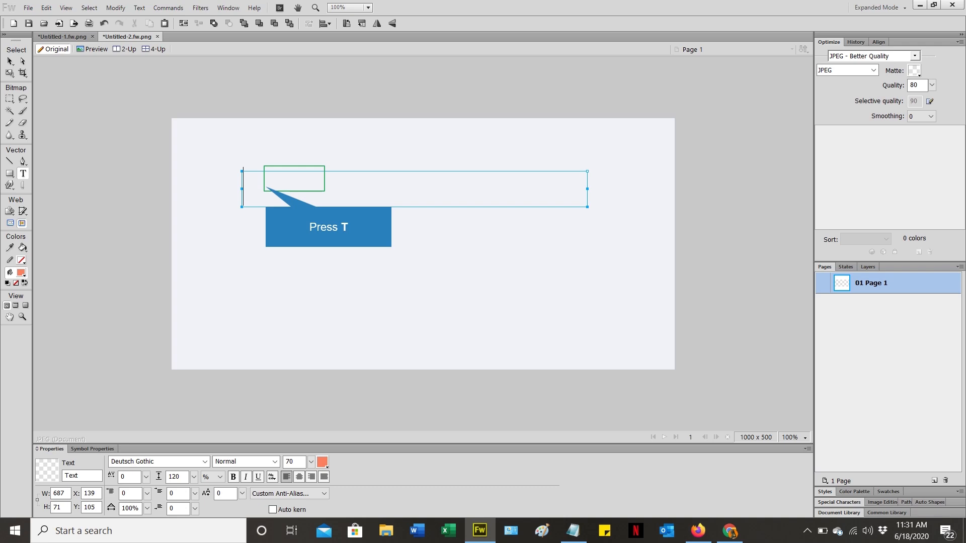
type("T")
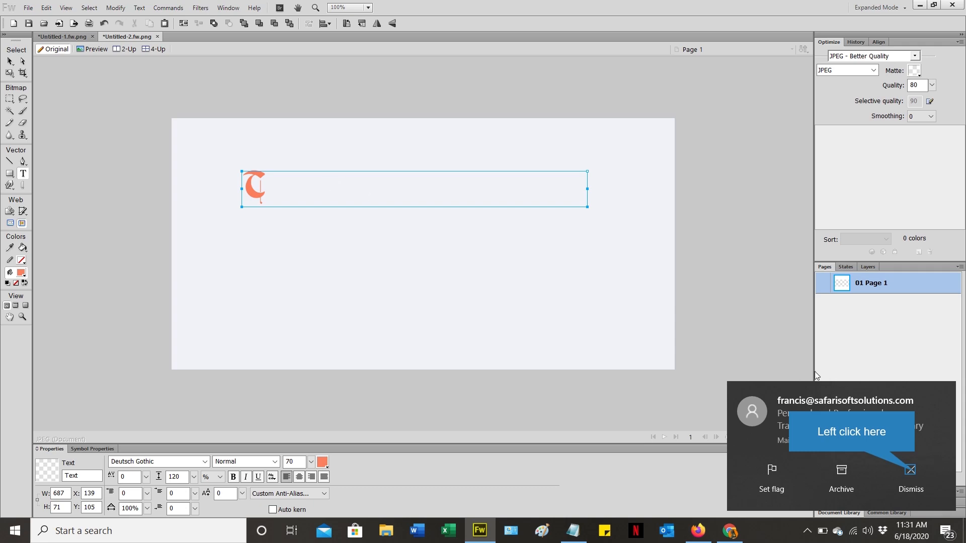
left_click(914, 472)
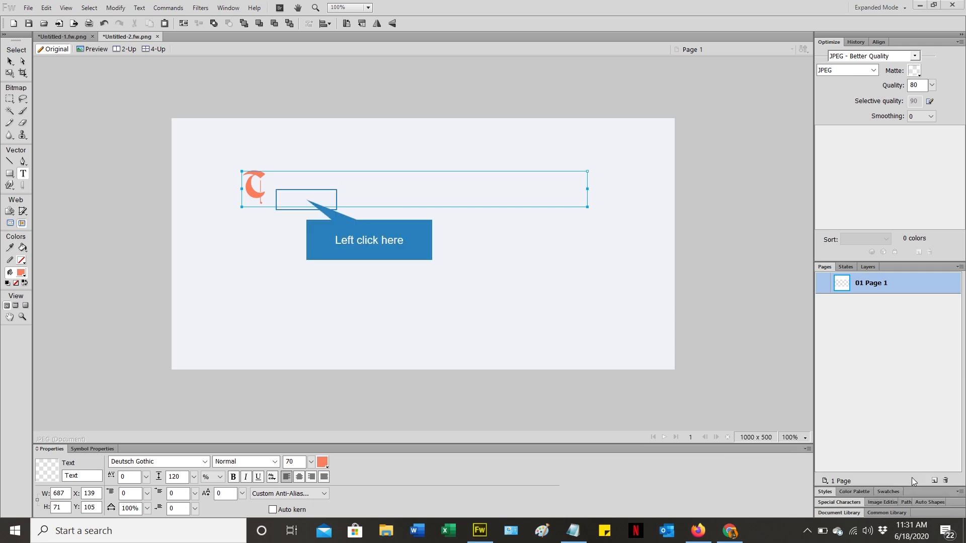
double_click(307, 201)
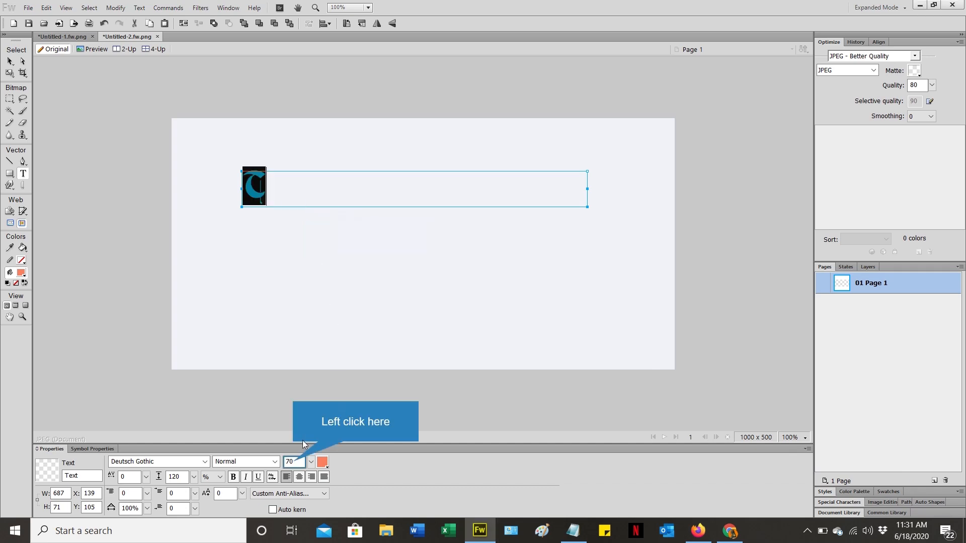
Try font sizes of 100 and 600 on the selected letter T.
left_click(294, 462)
type("100")
key("Return")
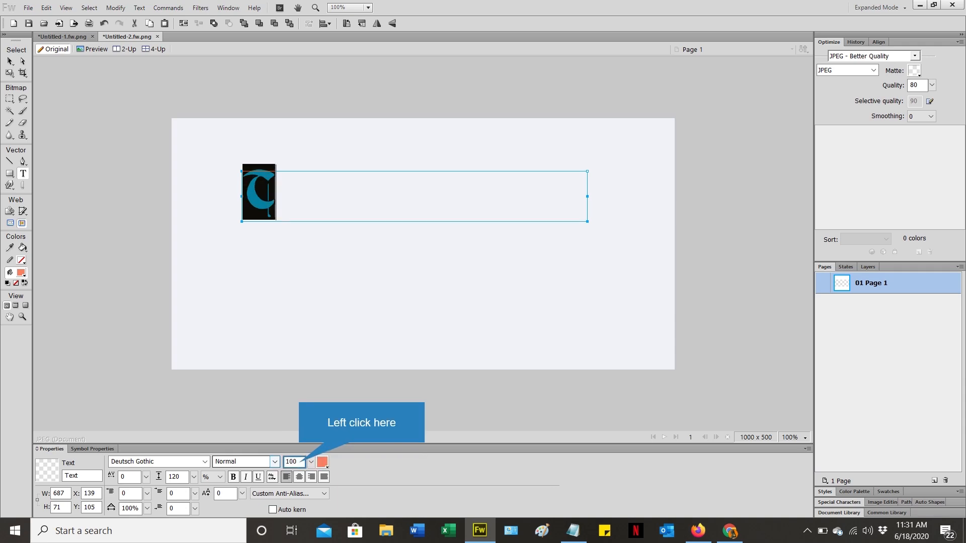
left_click(294, 461)
type("600")
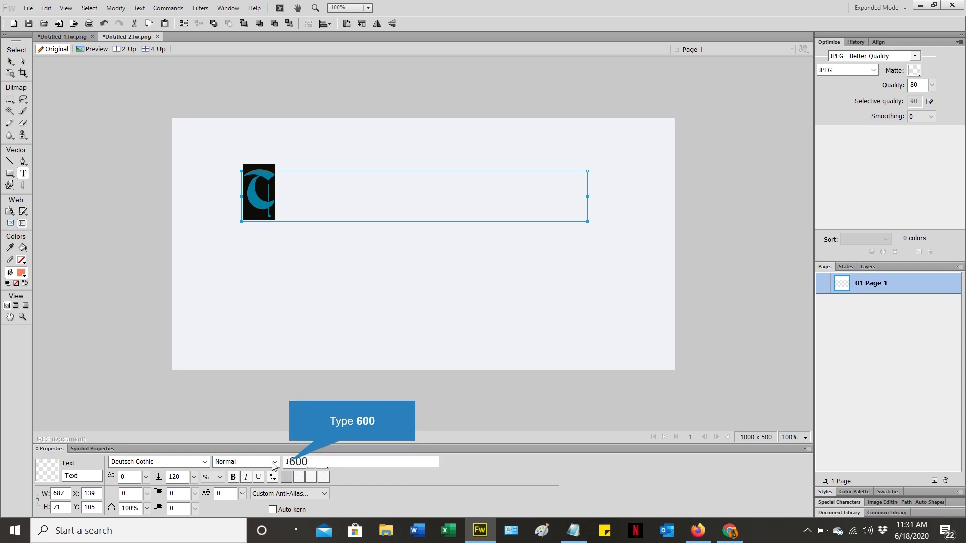
key("Return")
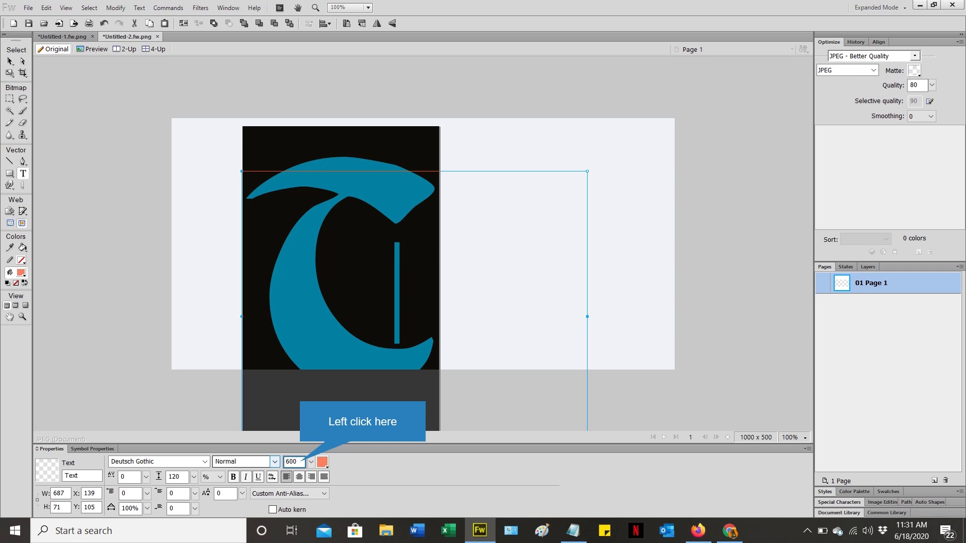
Set the letter T's font size to 400.
left_click(302, 460)
type("40")
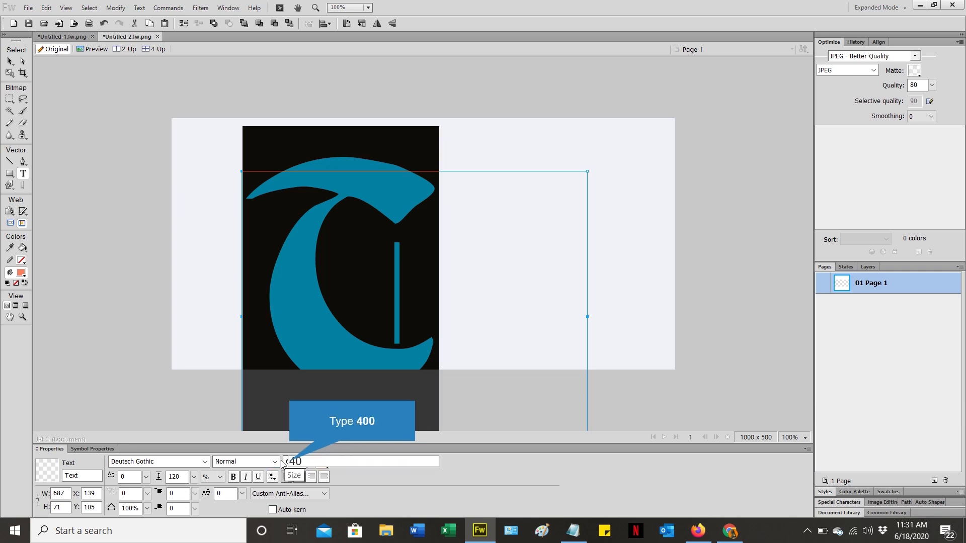
type("0")
key("Return")
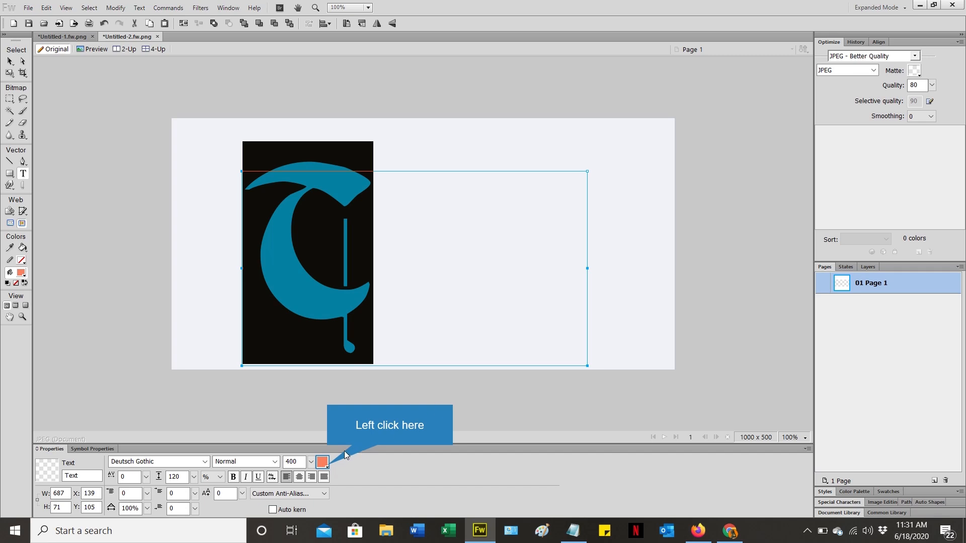
Apply a linear gradient fill to the letter T with pure red as its starting colour.
left_click(322, 463)
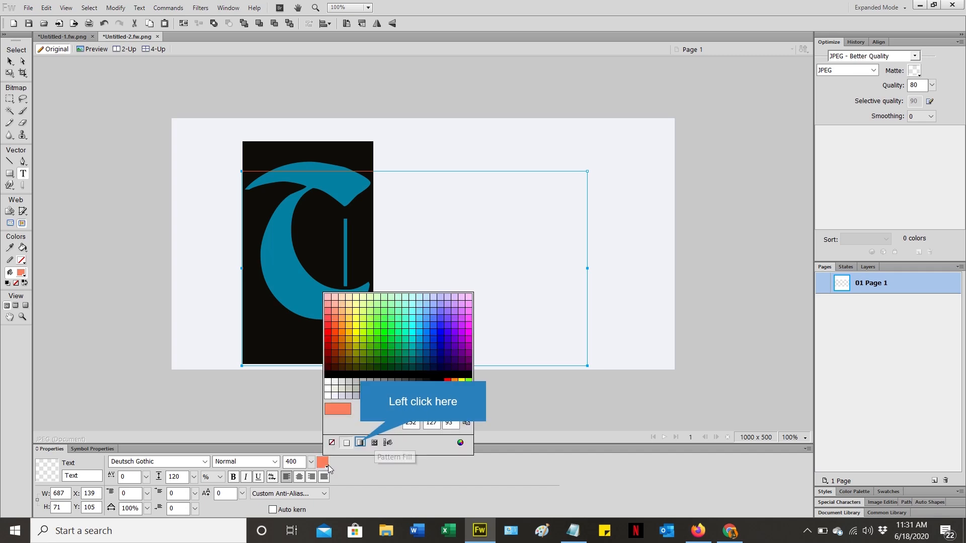
left_click(361, 444)
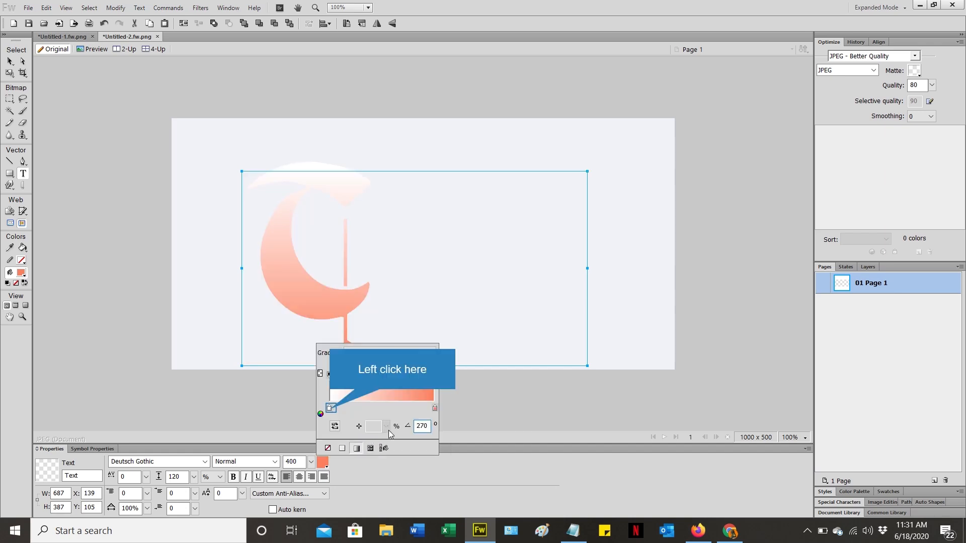
left_click(330, 410)
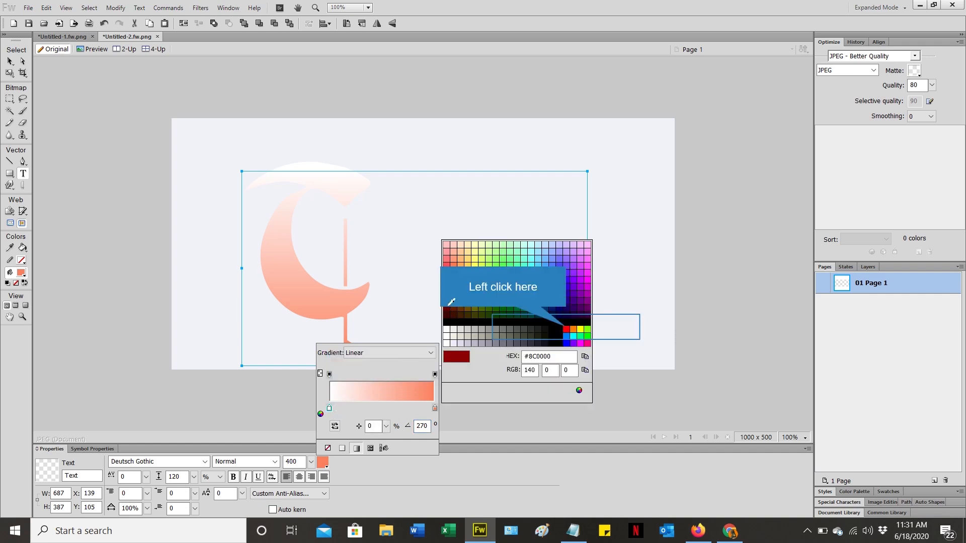
left_click(564, 327)
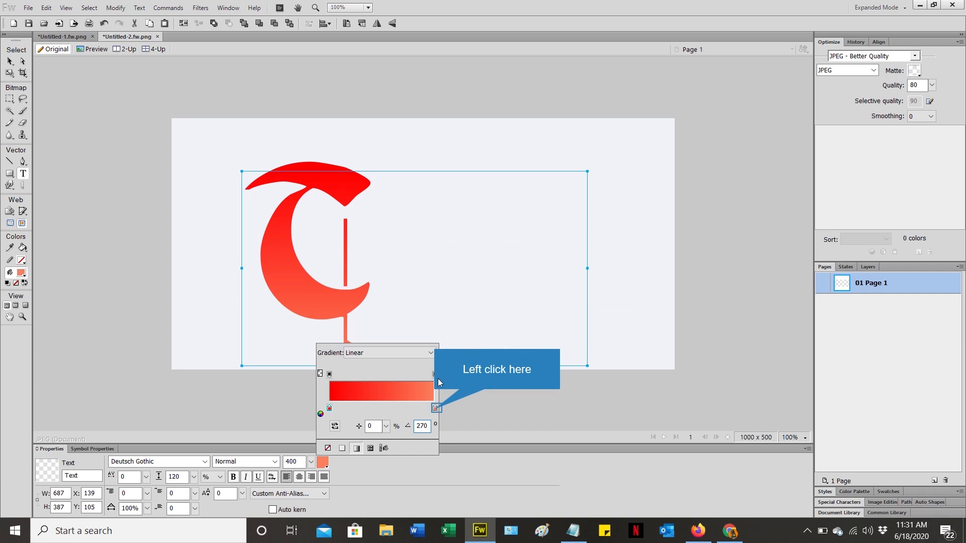
Try a grey end colour for the letter's gradient, change it to yellow, and deselect the text block.
left_click(434, 408)
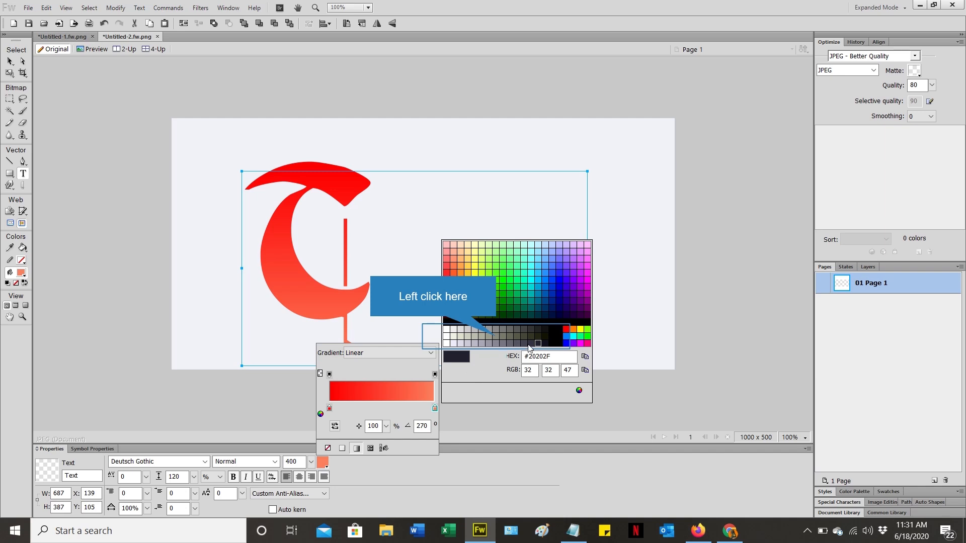
left_click(498, 334)
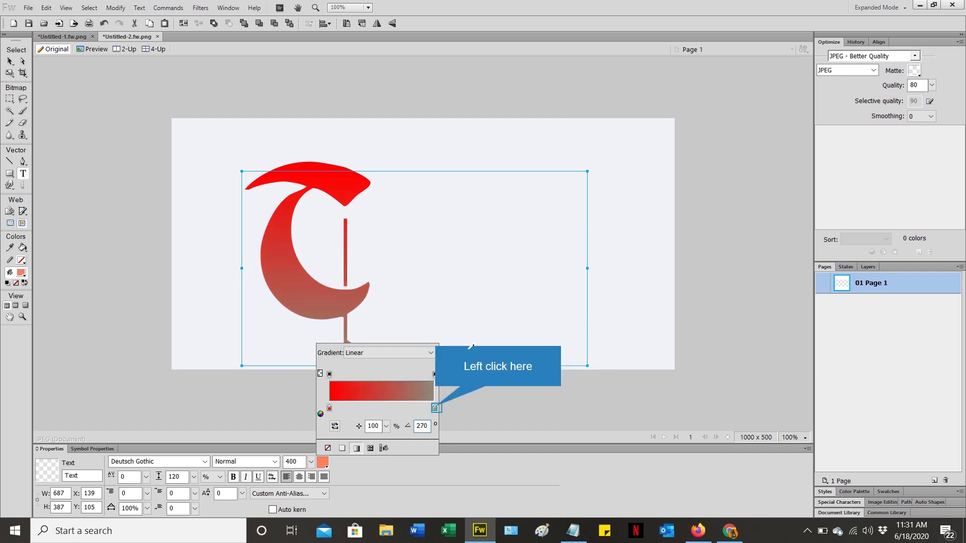
left_click(435, 408)
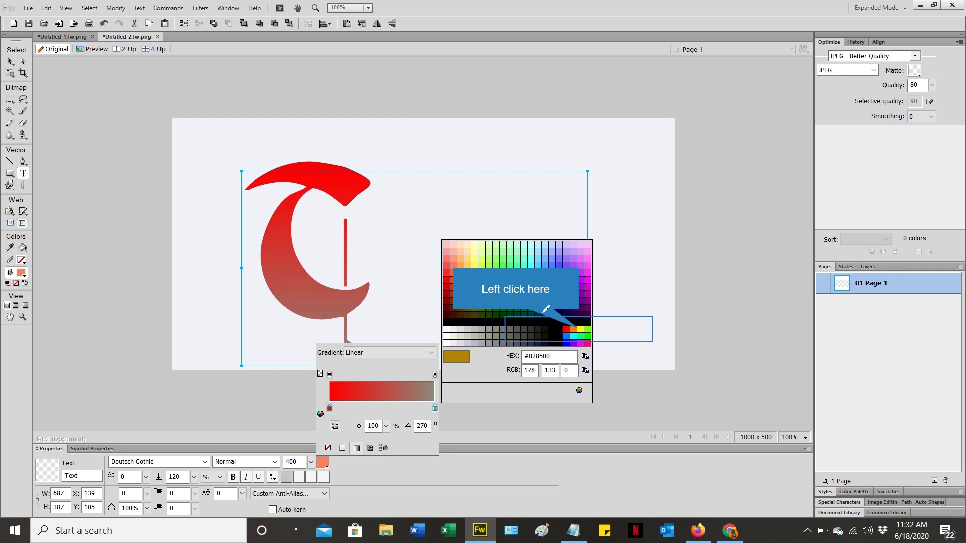
left_click(580, 327)
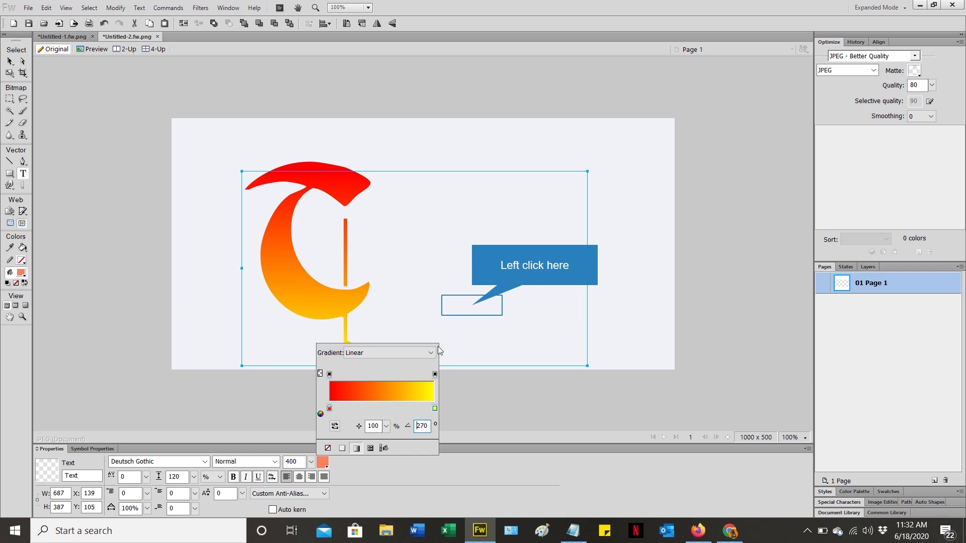
left_click(471, 305)
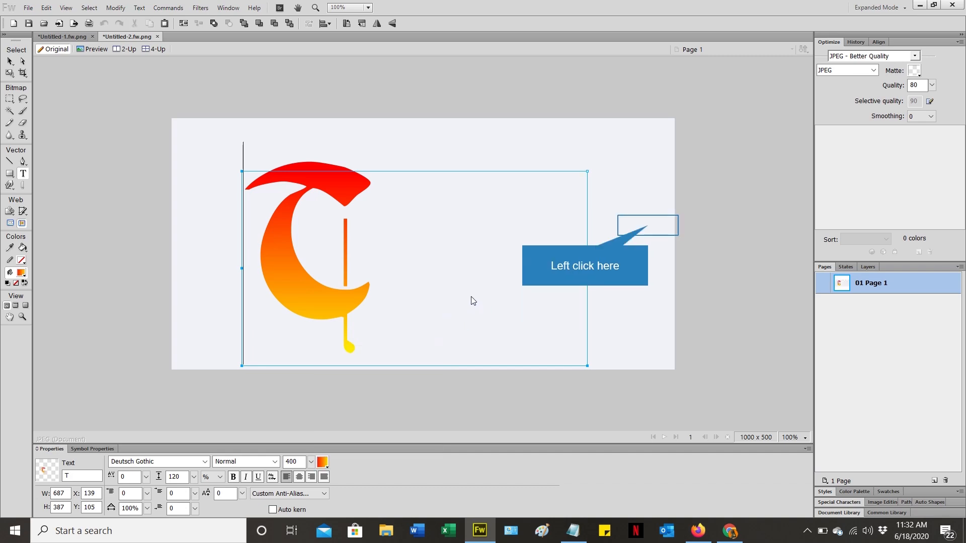
left_click(635, 223)
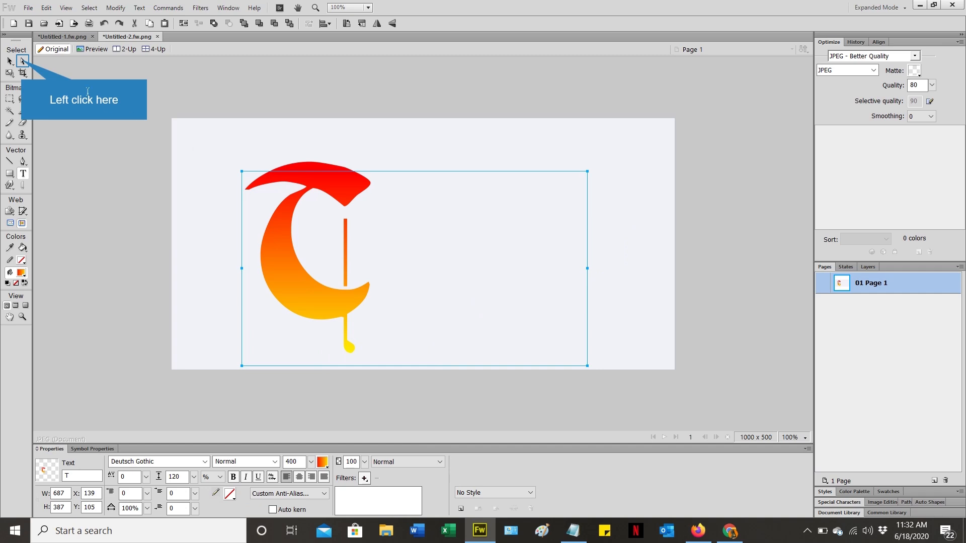
left_click(23, 61)
left_click(346, 147)
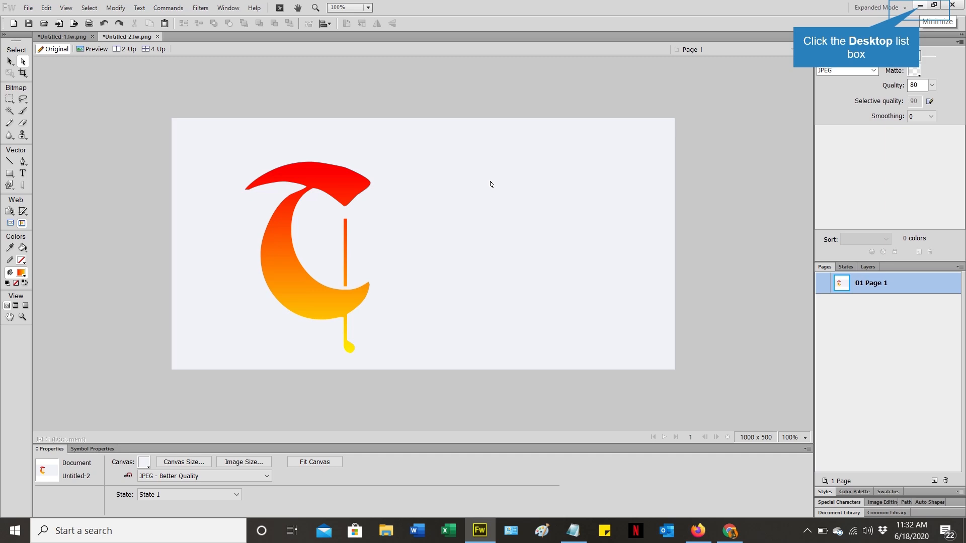
Switch from Fireworks to the desktop and try to open ActivePresenter from its shortcut and the hidden tray icons.
left_click(919, 7)
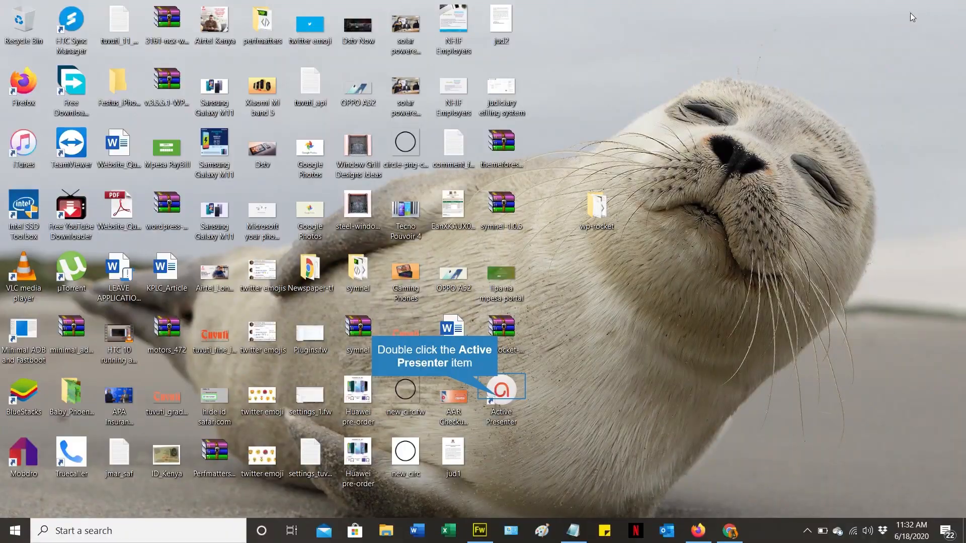
double_click(498, 397)
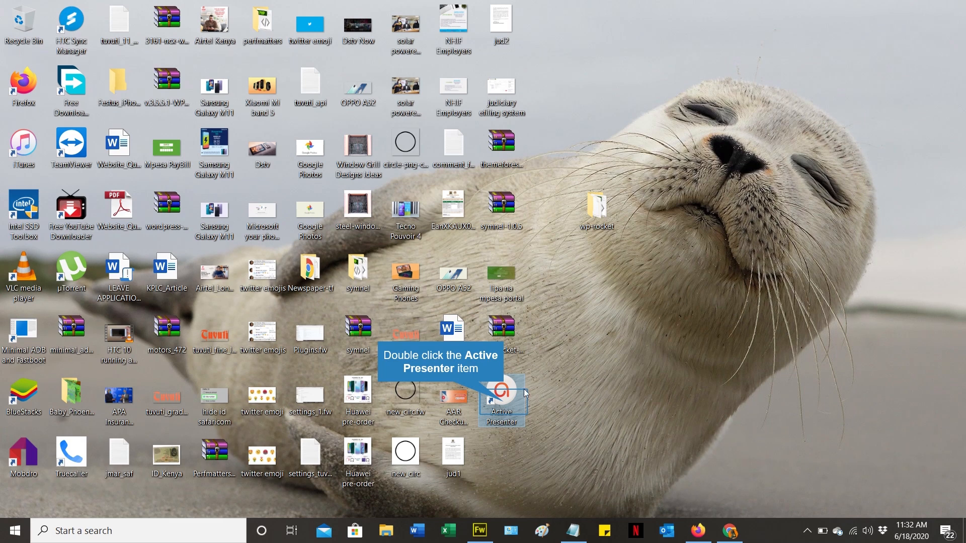
double_click(506, 403)
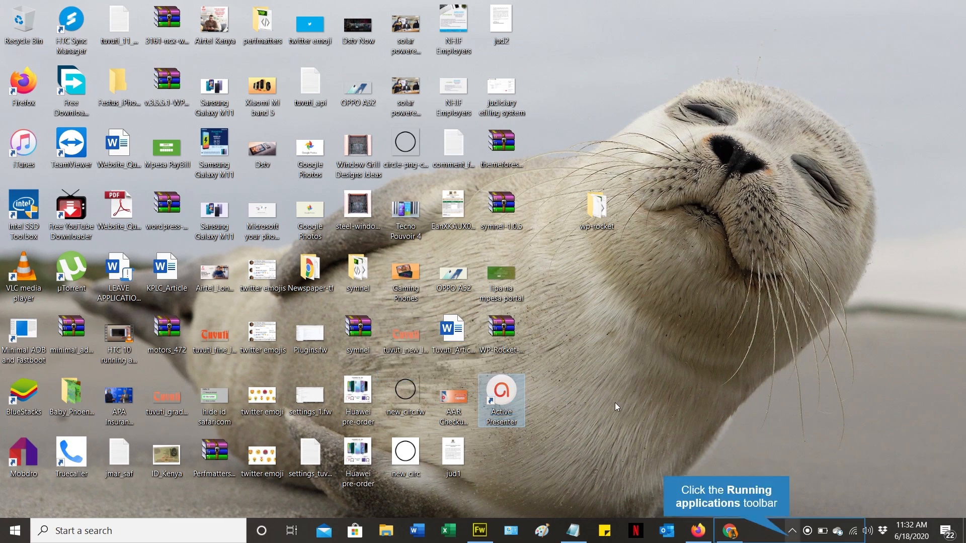
left_click(792, 535)
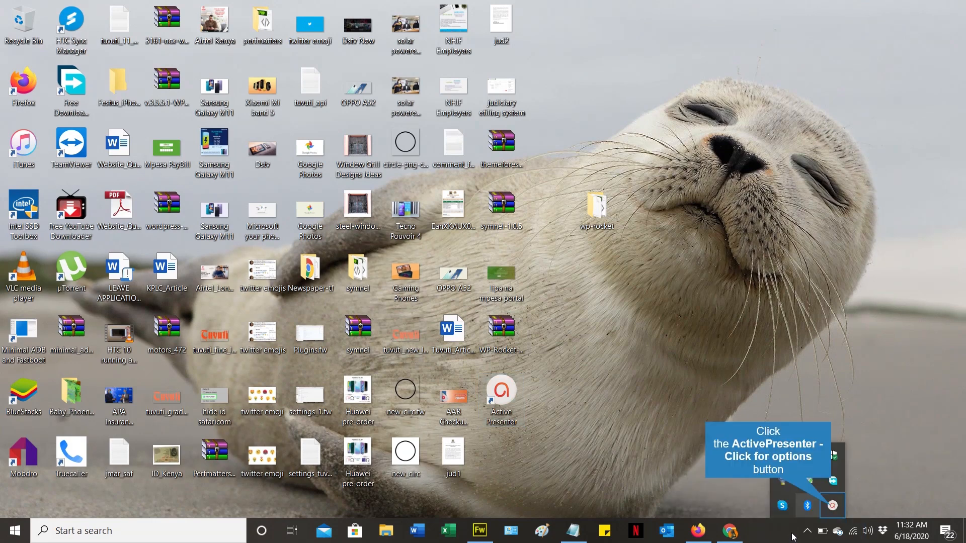